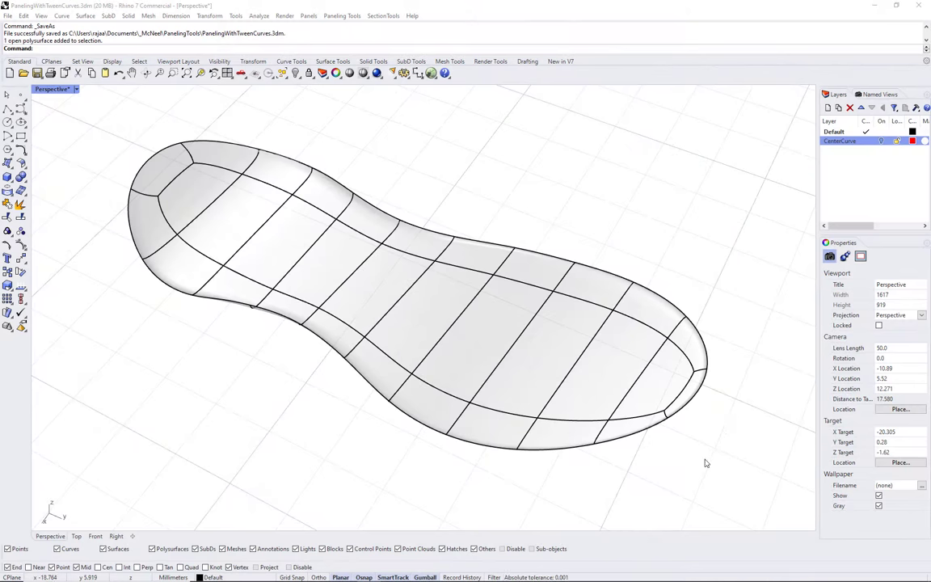
# Show the isocurves of the sole polysurface and examine individual faces near the toe end
pyautogui.moveTo(705, 463)
pyautogui.mouseDown(button='right')
pyautogui.moveTo(745, 407)
pyautogui.moveTo(667, 386)
pyautogui.moveTo(661, 399)
pyautogui.moveTo(675, 434)
pyautogui.moveTo(702, 455)
pyautogui.mouseUp(button='right')
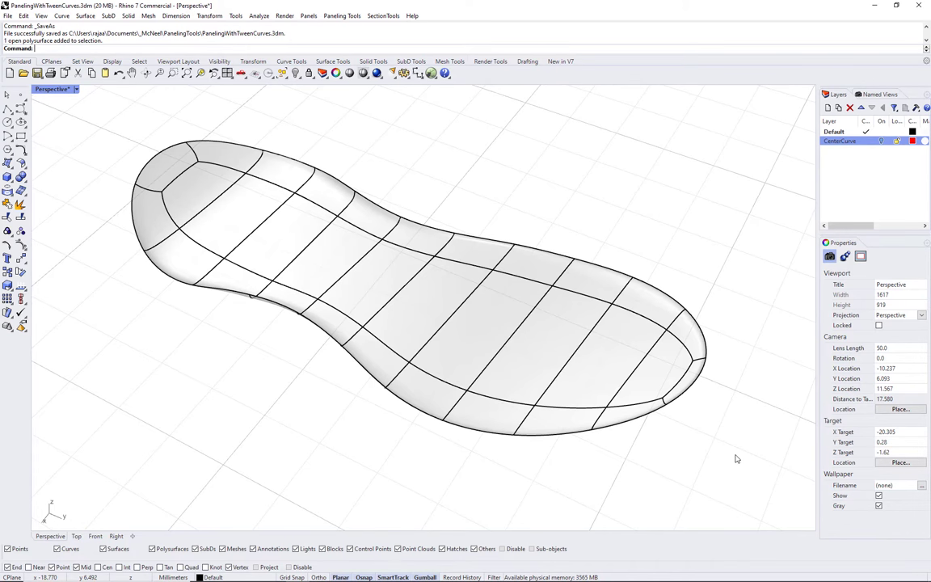
pyautogui.click(621, 374)
pyautogui.click(879, 473)
pyautogui.click(696, 462)
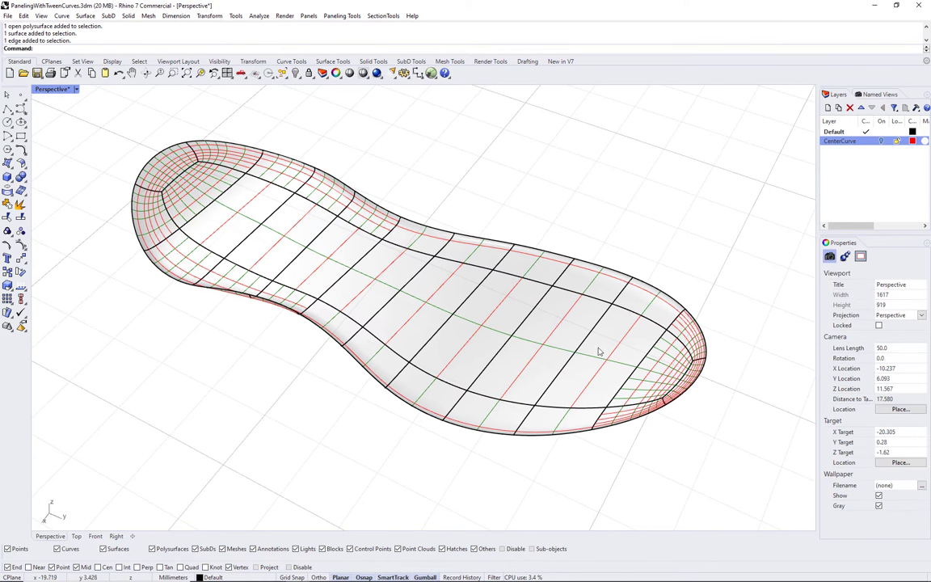
pyautogui.keyDown('ctrl'); pyautogui.keyDown('shift'); pyautogui.click(605, 361); pyautogui.keyUp('shift'); pyautogui.keyUp('ctrl')
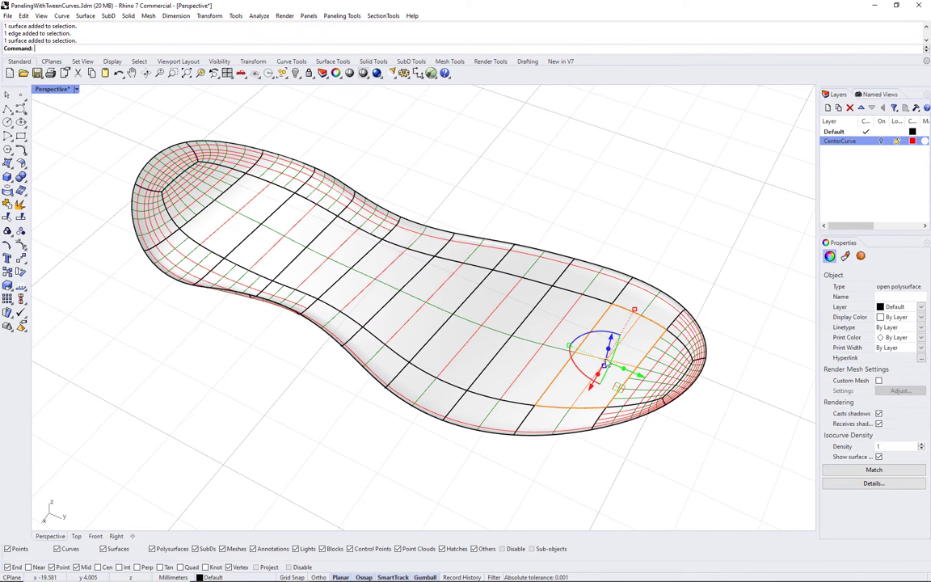
pyautogui.keyDown('ctrl'); pyautogui.keyDown('shift'); pyautogui.click(662, 378); pyautogui.keyUp('shift'); pyautogui.keyUp('ctrl')
pyautogui.click(704, 422)
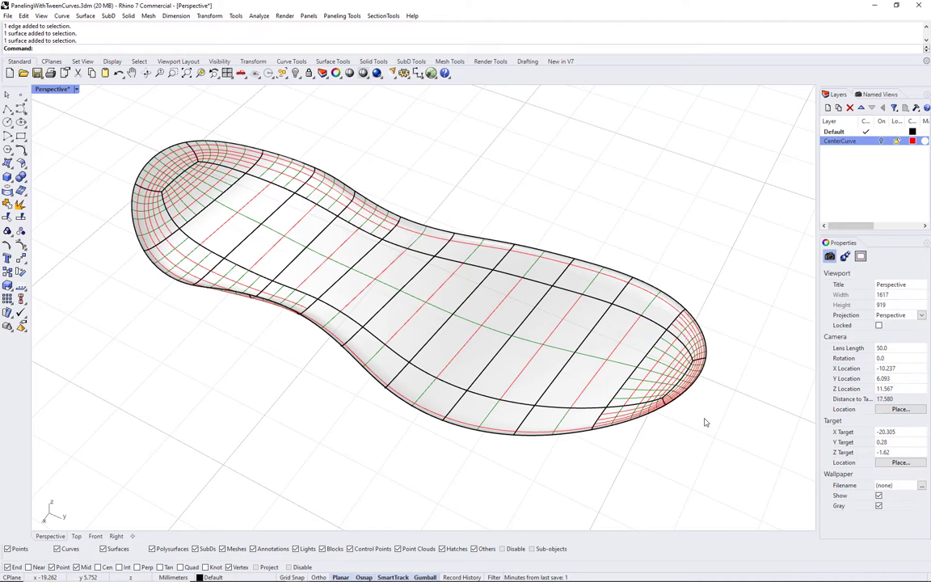
# Hide the surface isocurves of the sole polysurface
pyautogui.click(668, 404)
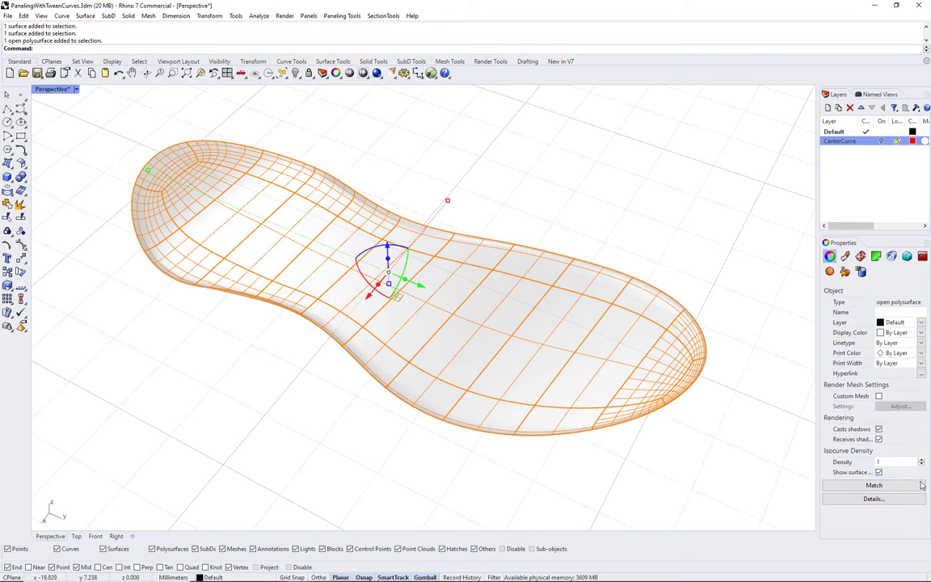
pyautogui.click(878, 473)
pyautogui.click(742, 465)
# Turn on the CenterCurve layer and rebuild its lengthwise curve with 20 points and degree 3
pyautogui.click(881, 141)
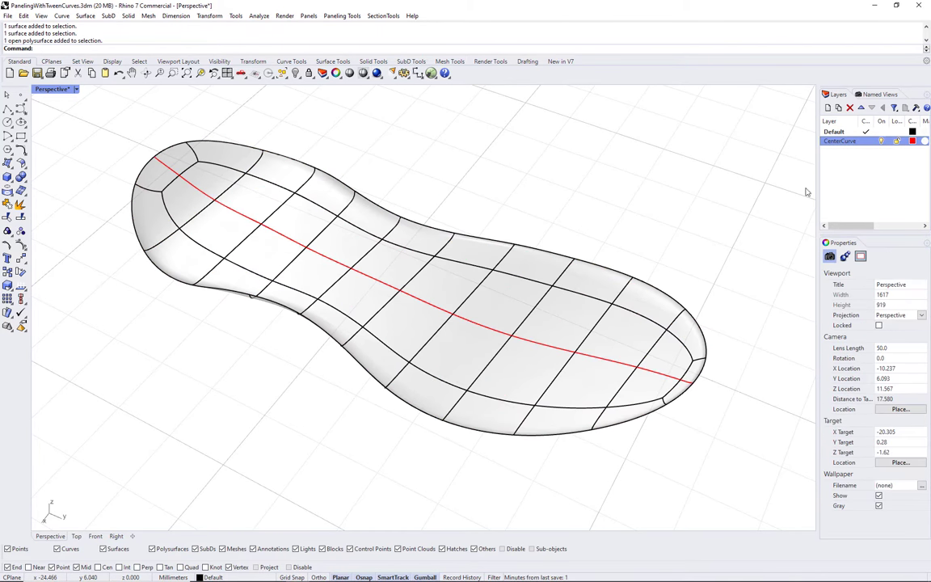
pyautogui.click(477, 325)
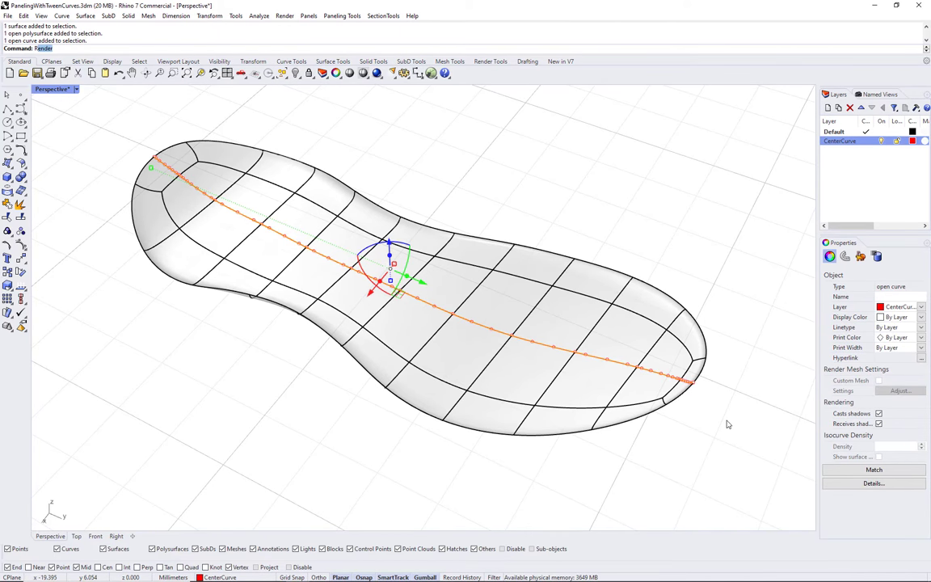
pyautogui.write('build')
pyautogui.press('Return')
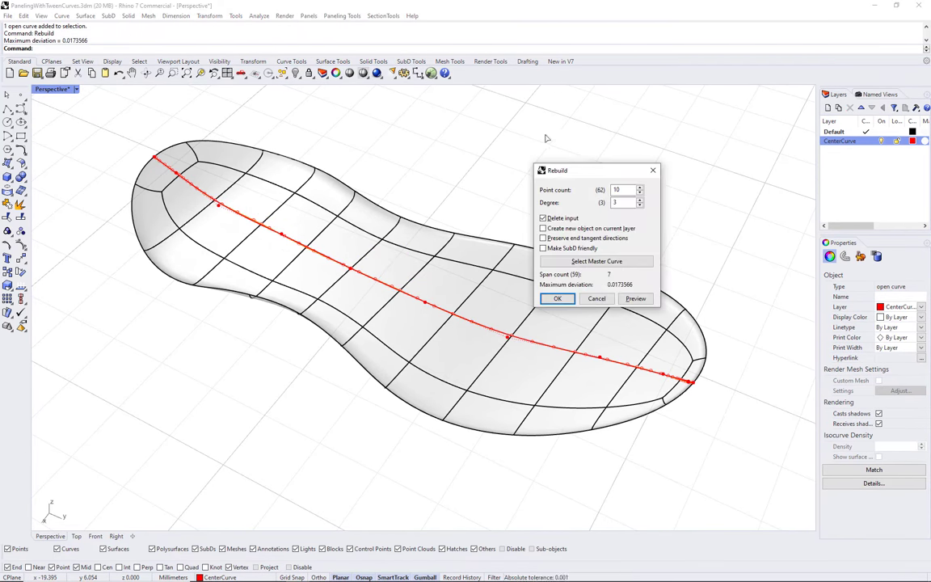
pyautogui.doubleClick(618, 190)
pyautogui.write('20')
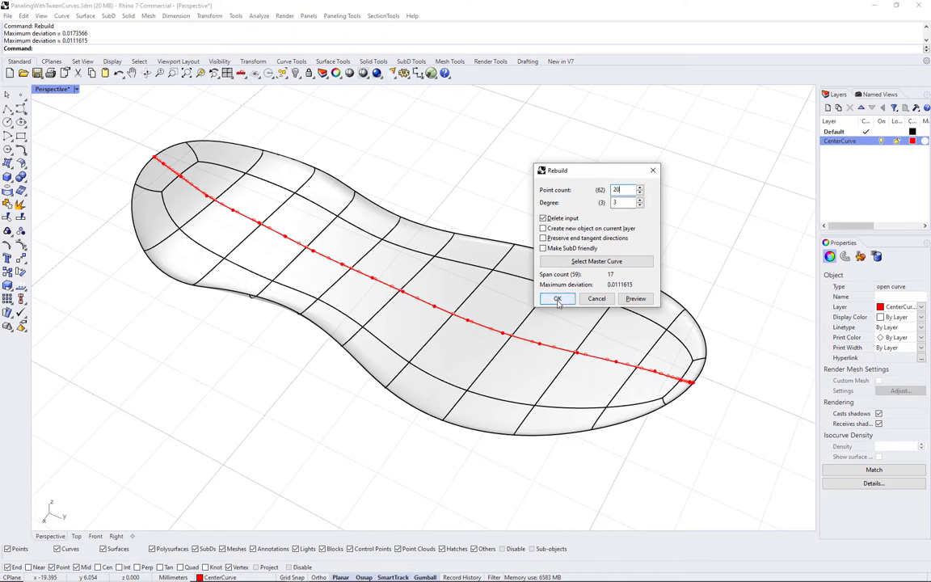
pyautogui.click(556, 300)
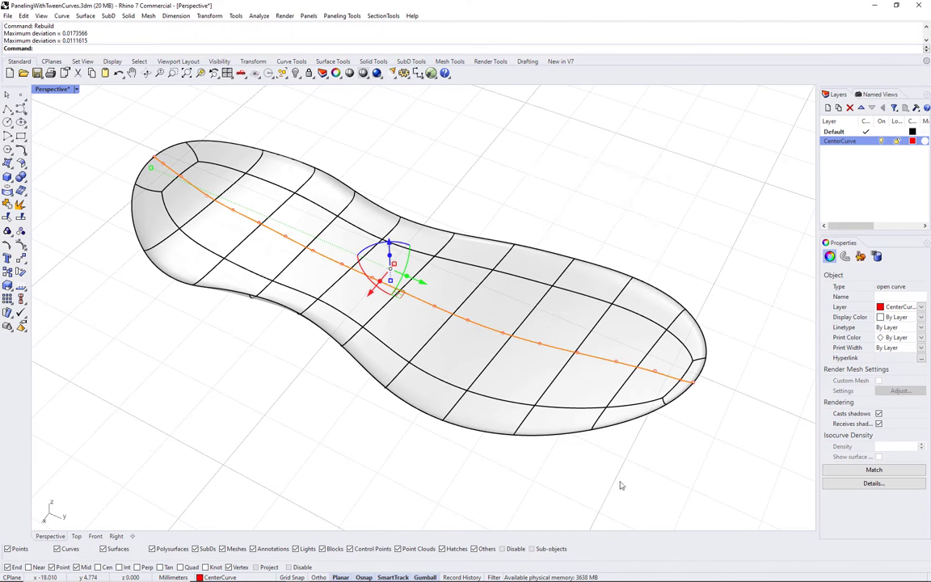
pyautogui.click(659, 465)
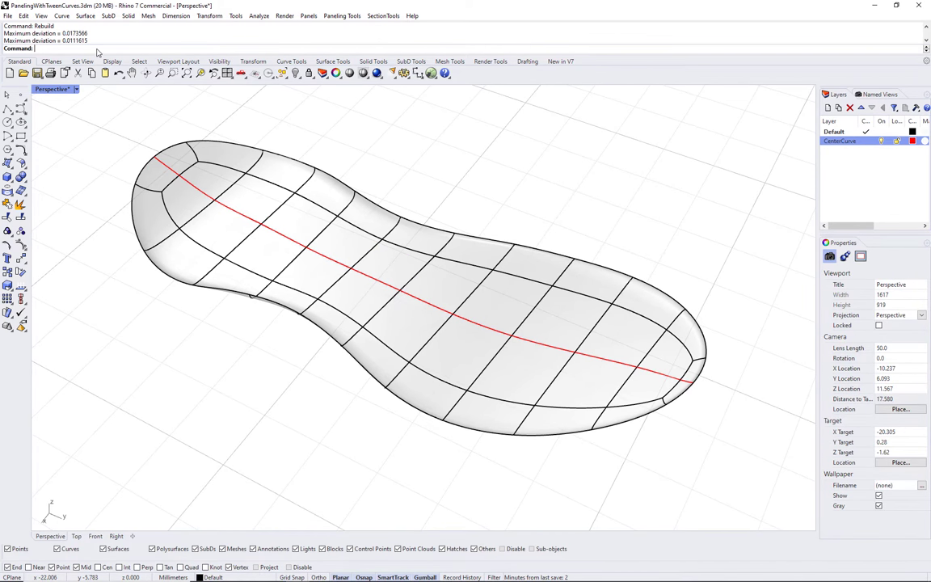
# Duplicate the outer border of the sole polysurface and assign the border curve to the CenterCurve layer
pyautogui.press('Return')
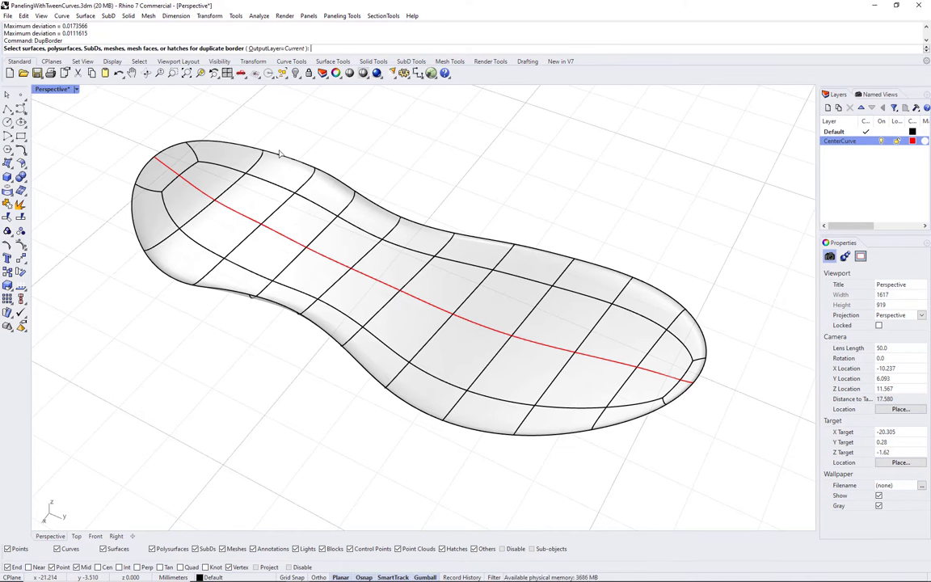
pyautogui.click(564, 278)
pyautogui.press('Return')
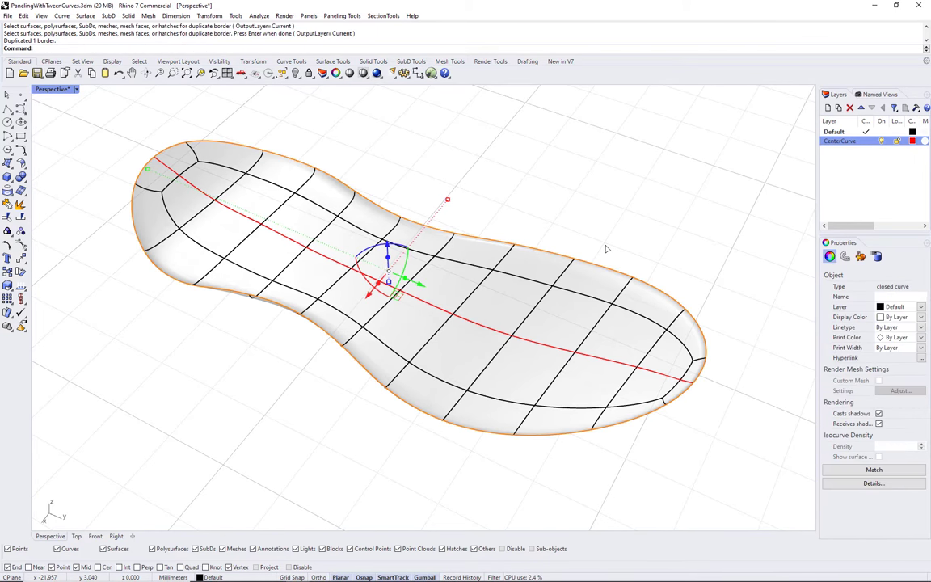
pyautogui.click(920, 308)
pyautogui.click(908, 328)
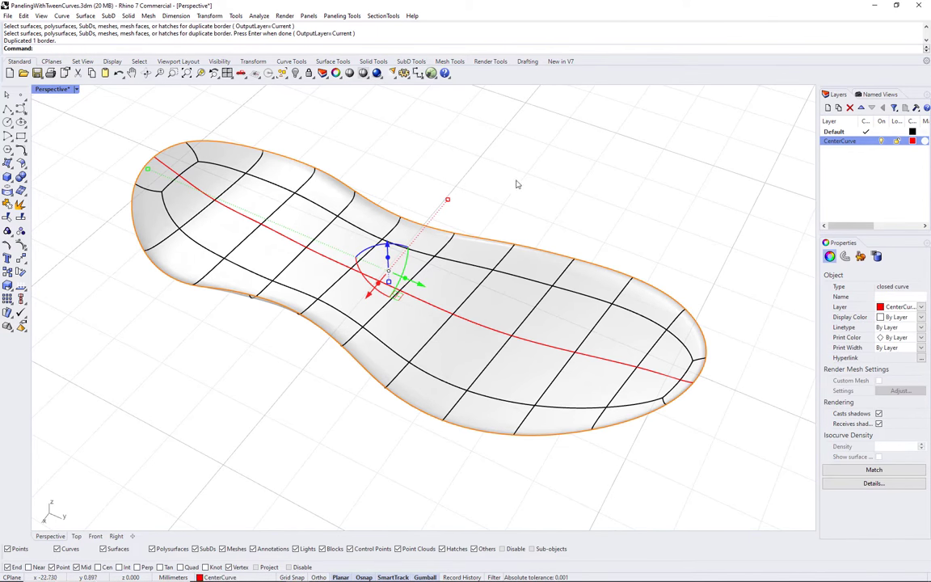
pyautogui.press('Escape')
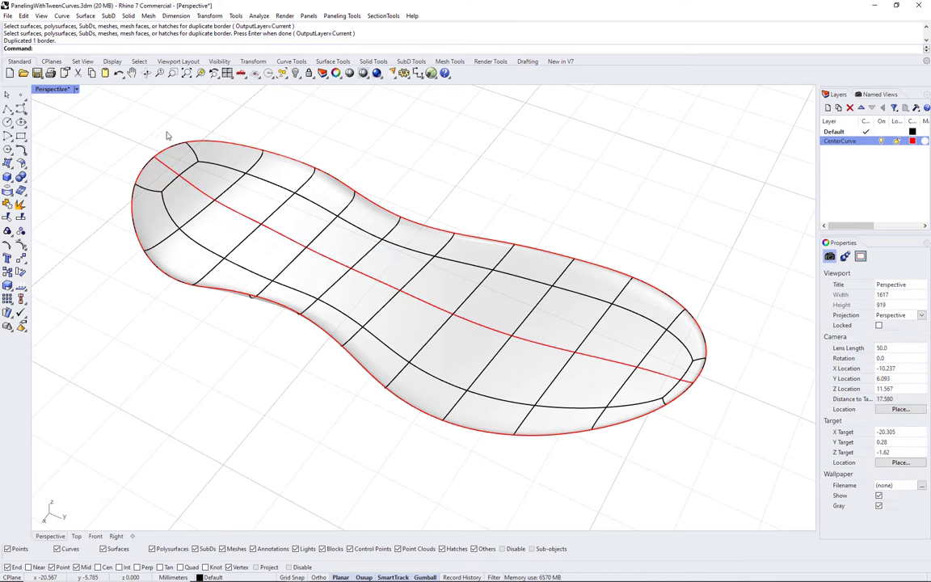
# Split the border curve at four points where the heel and toe end faces meet the outline
pyautogui.write('Split')
pyautogui.press('Return')
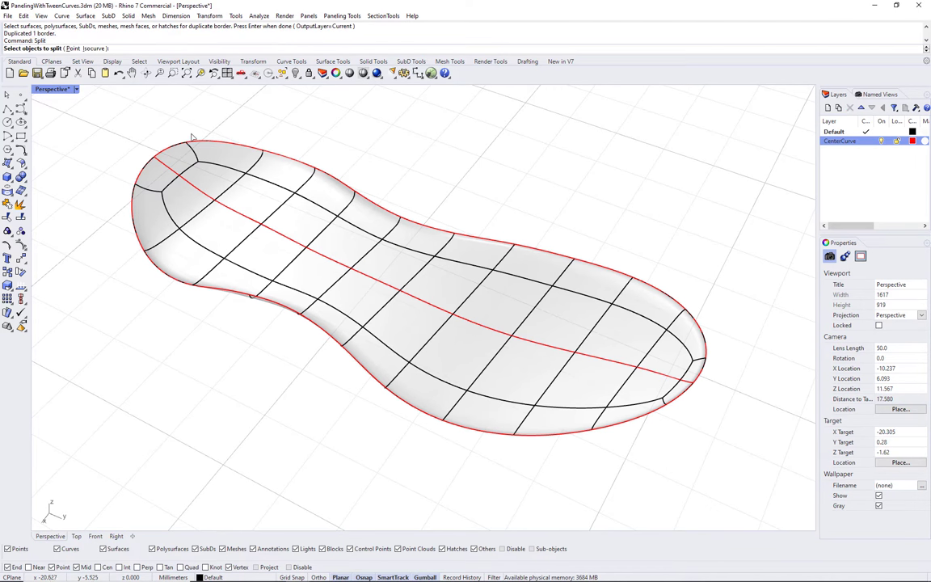
pyautogui.click(234, 146)
pyautogui.click(267, 168)
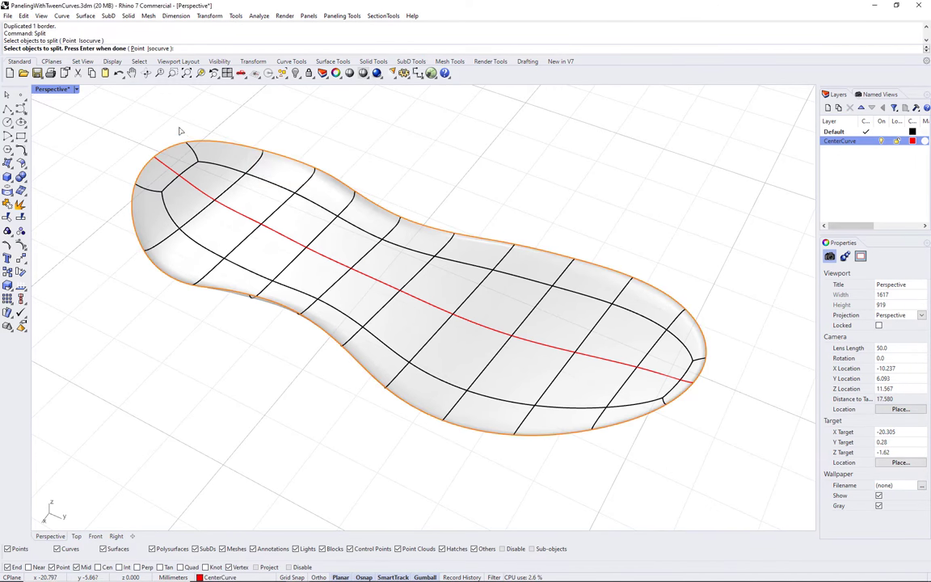
pyautogui.click(137, 49)
pyautogui.click(186, 142)
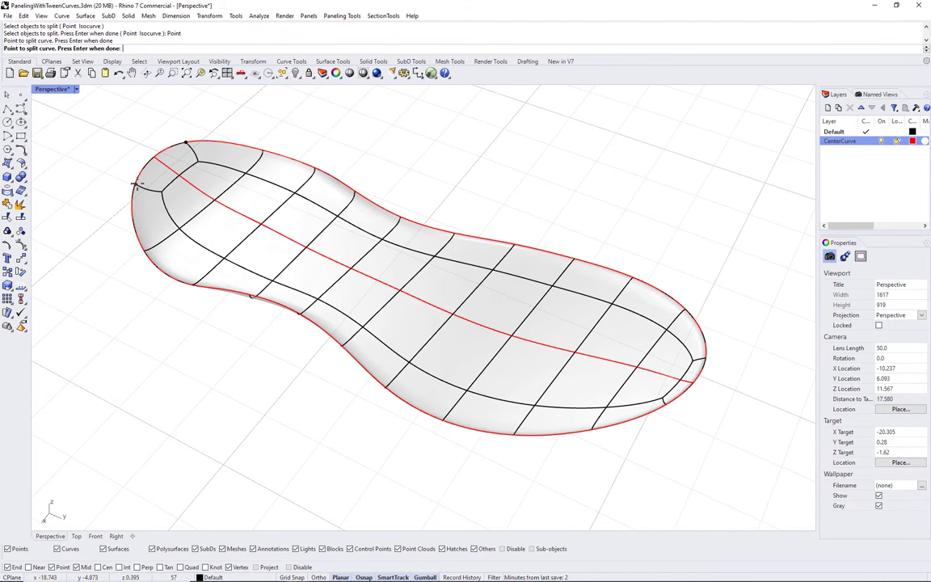
pyautogui.click(135, 185)
pyautogui.click(671, 404)
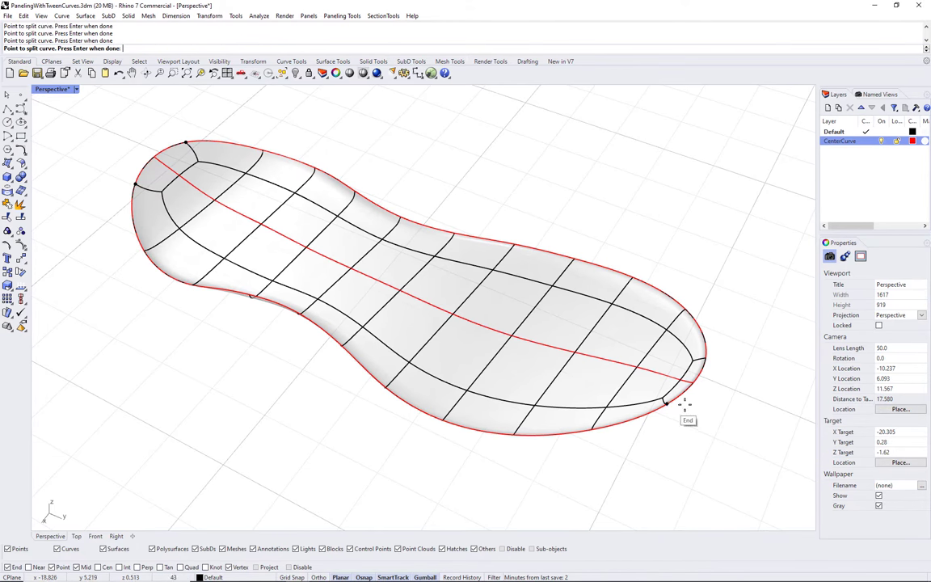
pyautogui.click(706, 357)
pyautogui.press('Return')
# Rebuild the two long side segments of the border with 20 points and degree 3
pyautogui.click(483, 243)
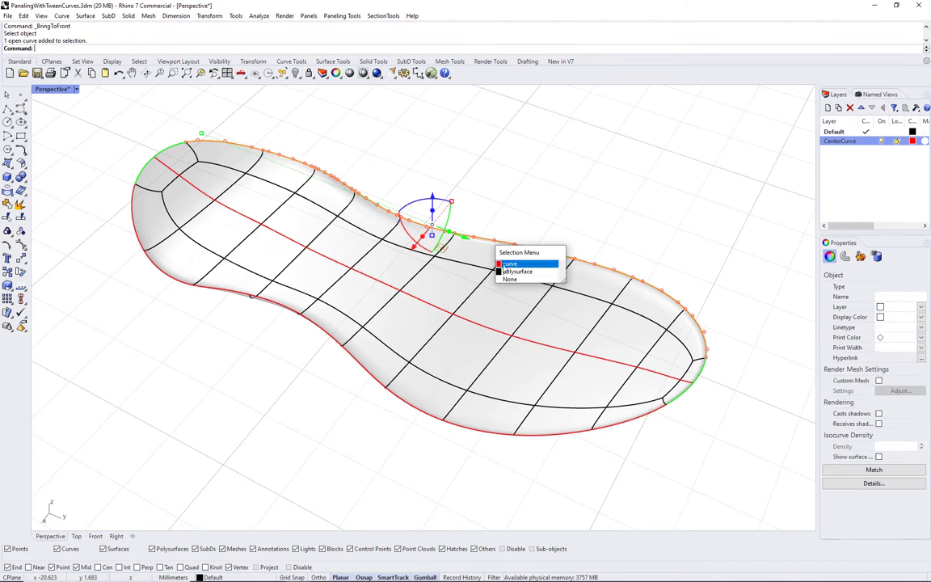
pyautogui.click(504, 264)
pyautogui.keyDown('shift'); pyautogui.click(420, 414); pyautogui.keyUp('shift')
pyautogui.click(472, 437)
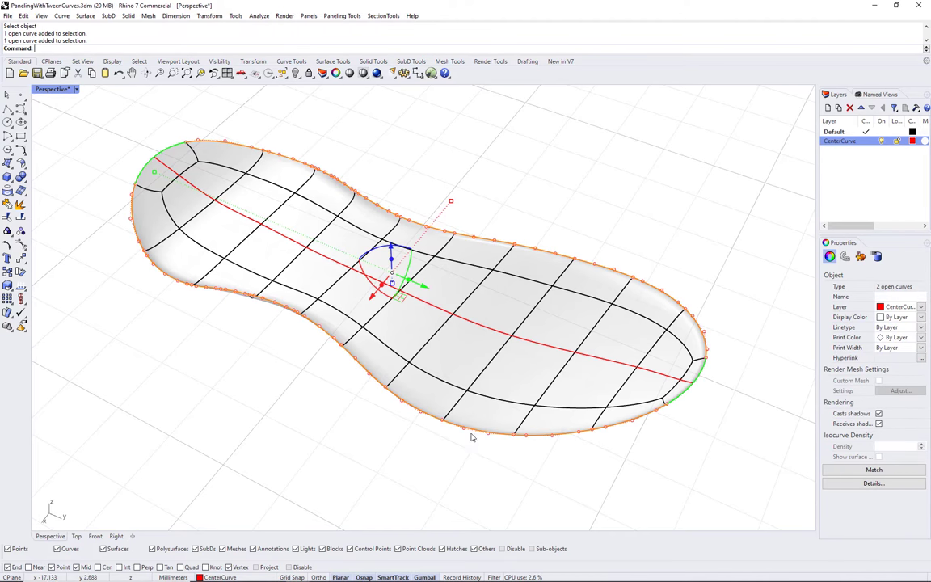
pyautogui.rightClick(314, 54)
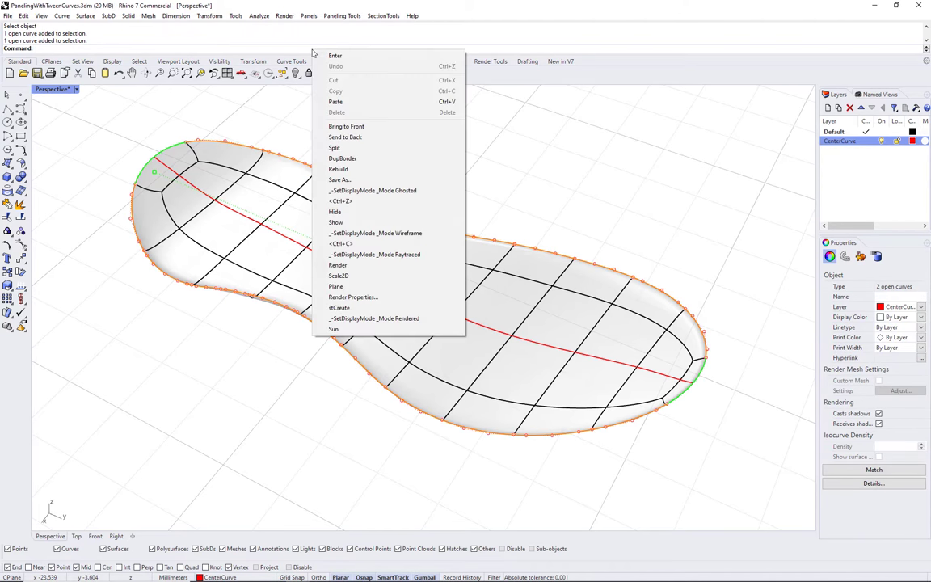
pyautogui.click(355, 170)
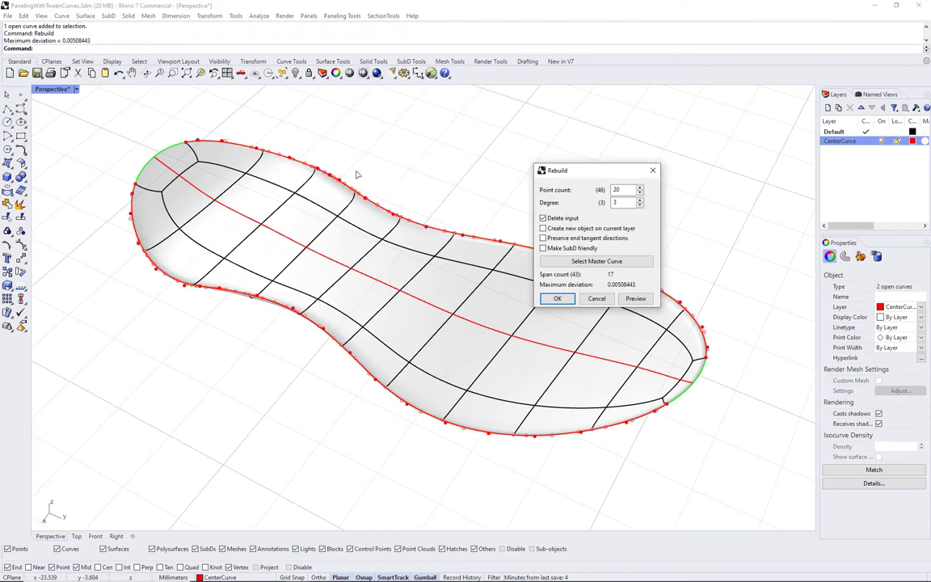
pyautogui.click(558, 299)
# Flip the direction of the far long side curve to match the center curve and the other side curve
pyautogui.keyDown('shift'); pyautogui.click(430, 304); pyautogui.keyUp('shift')
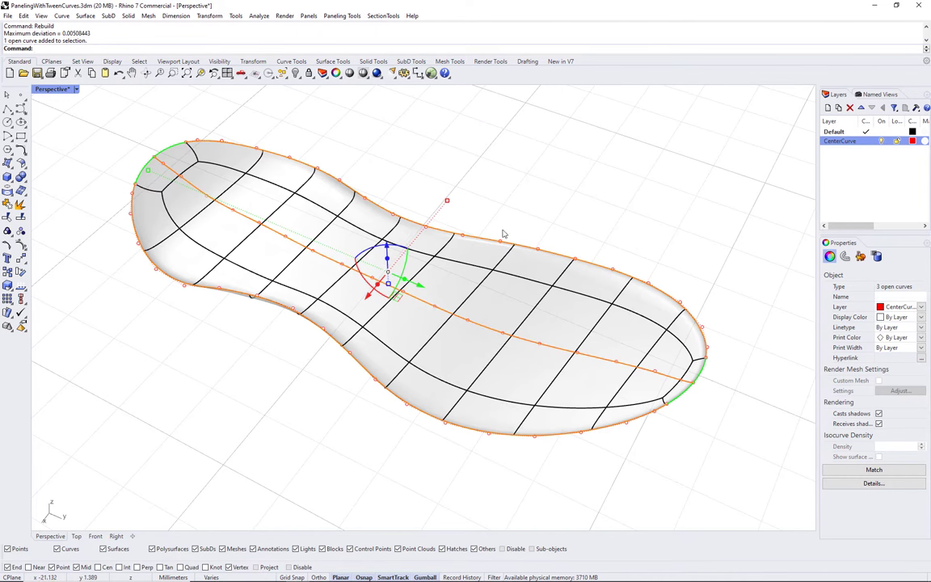
pyautogui.write('Dir')
pyautogui.press('Return')
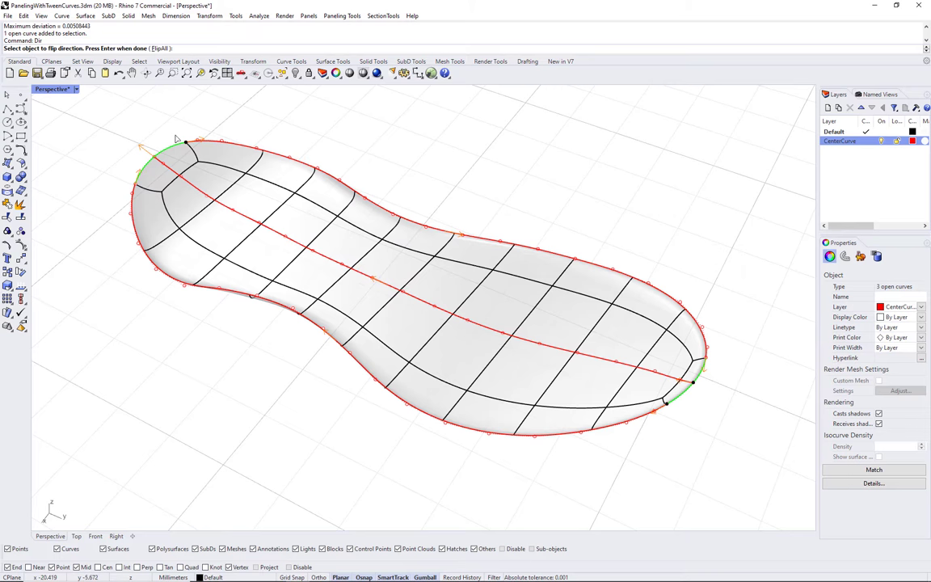
pyautogui.click(202, 142)
pyautogui.click(234, 158)
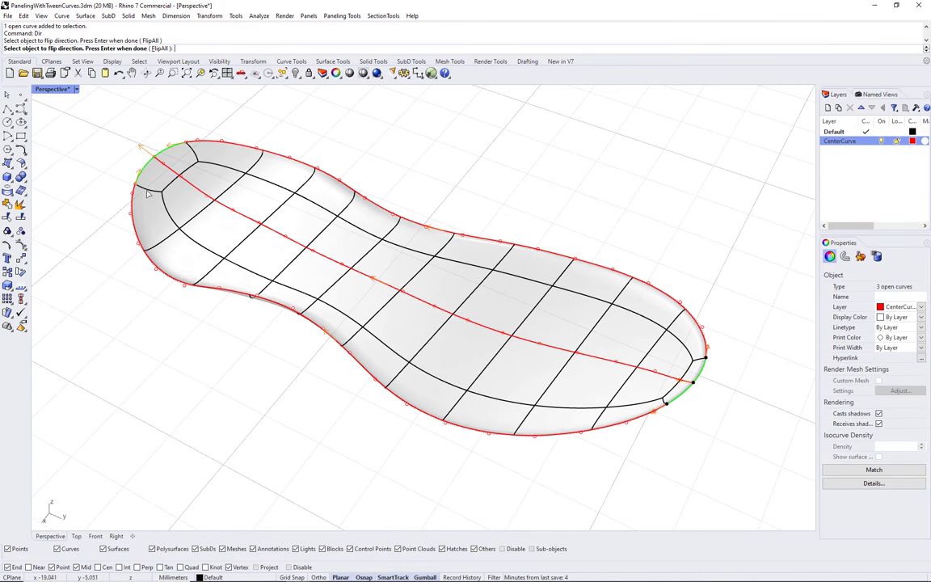
pyautogui.press('Return')
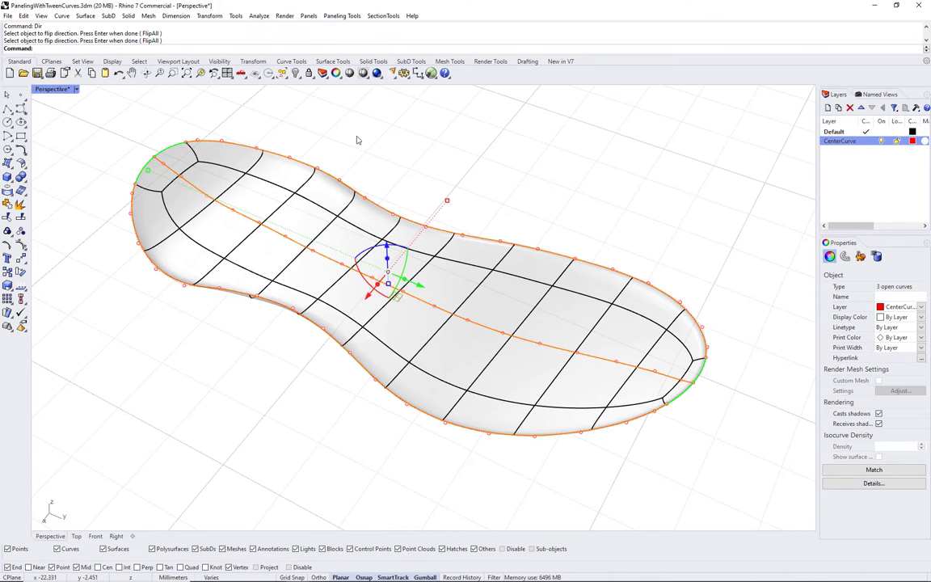
pyautogui.press('Escape')
# Create 4 tween curves between the near long side curve and the center curve, with match method None
pyautogui.click(61, 15)
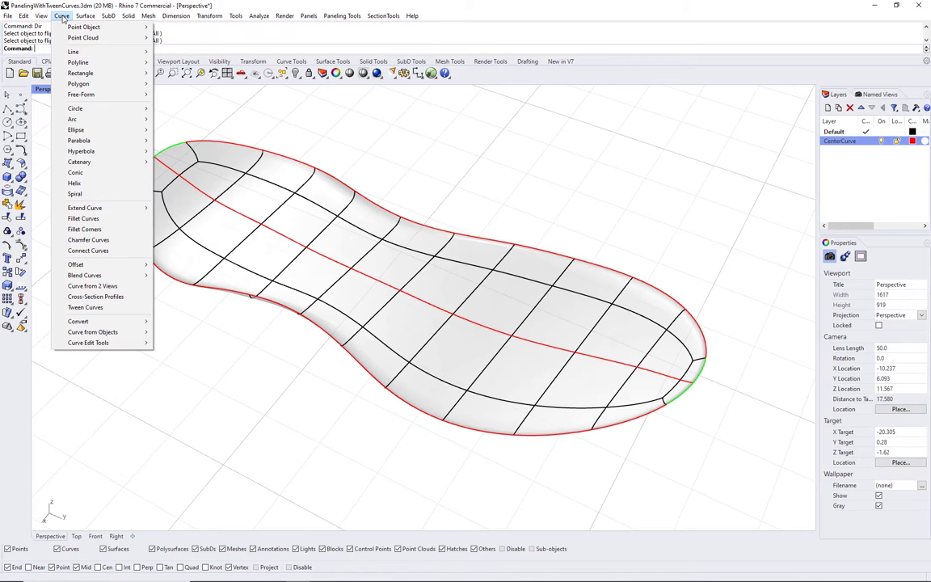
pyautogui.click(118, 310)
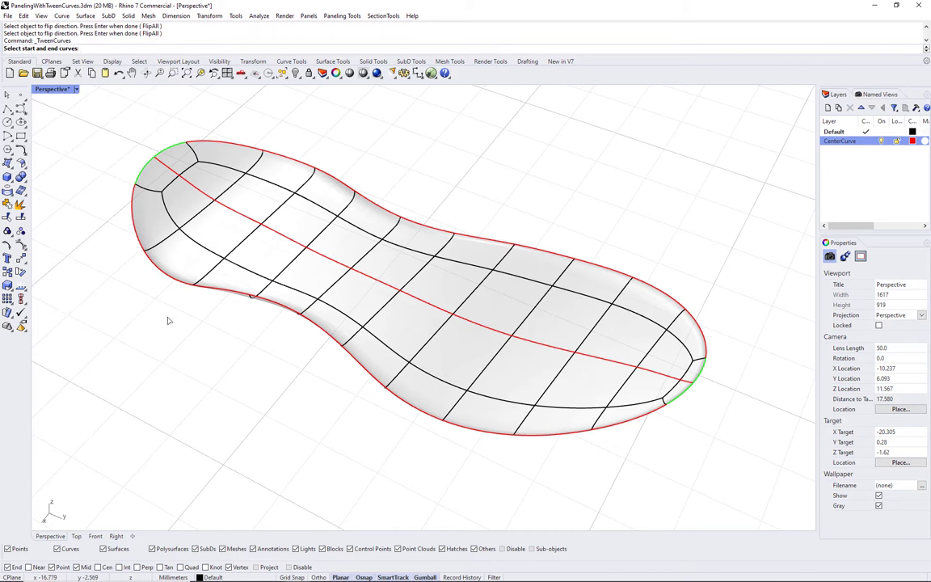
pyautogui.click(194, 285)
pyautogui.click(228, 307)
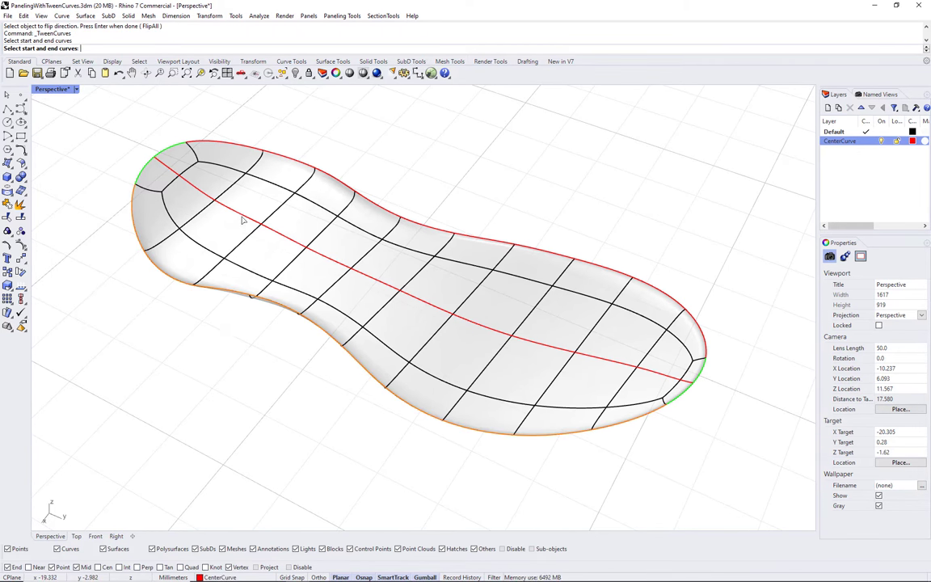
pyautogui.click(219, 201)
pyautogui.click(99, 48)
pyautogui.press('Return')
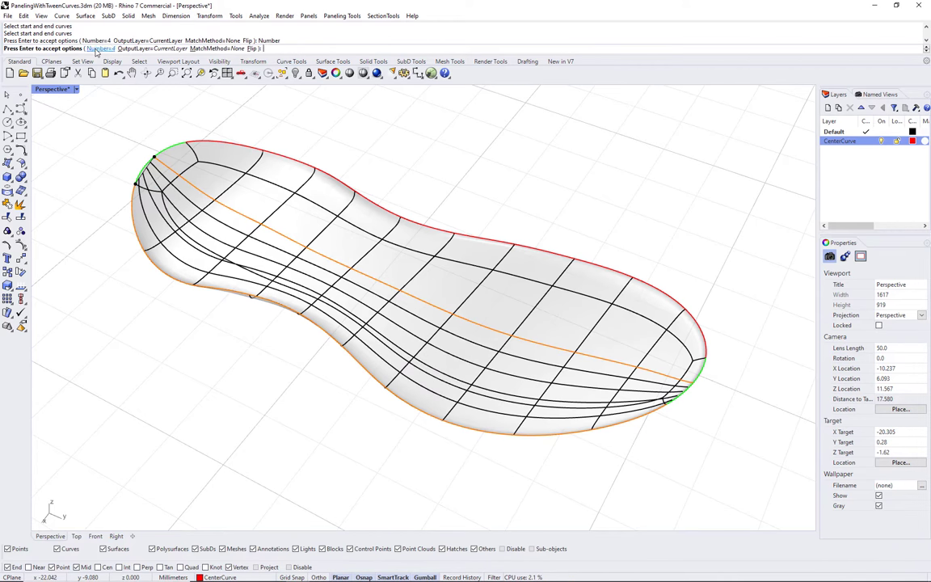
pyautogui.press('Return')
pyautogui.press('Return')
# Create 4 tween curves between the center curve and the far long side curve
pyautogui.click(235, 210)
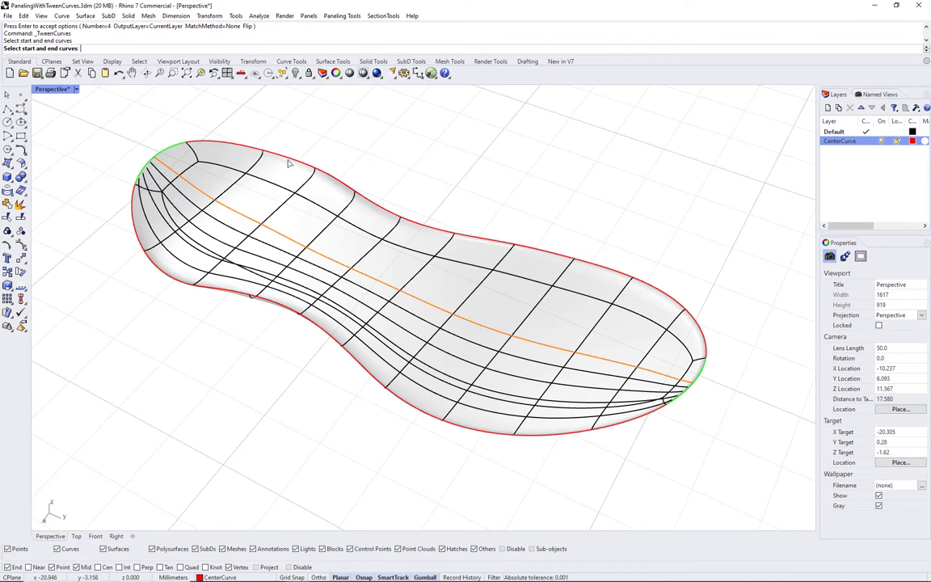
pyautogui.click(287, 158)
pyautogui.click(328, 183)
pyautogui.press('Return')
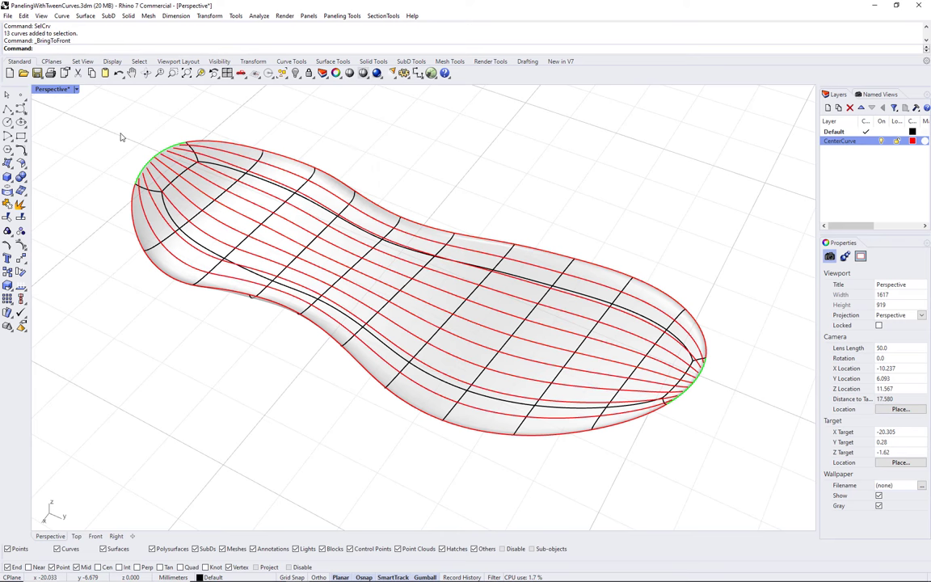
# Divide the short green border curve at the heel end into 10 segments with points
pyautogui.scroll(5, 126, 148)
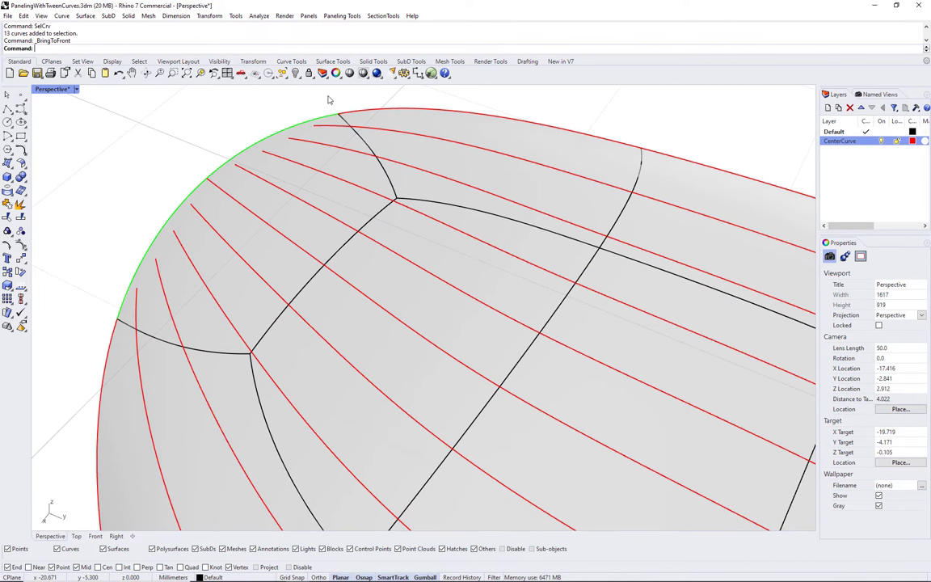
pyautogui.write('Divide')
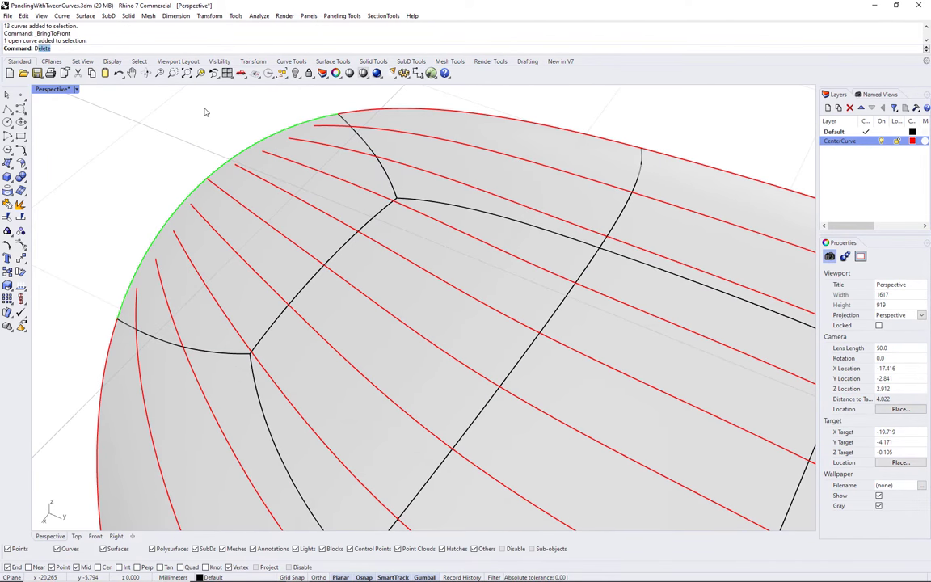
pyautogui.press('Return')
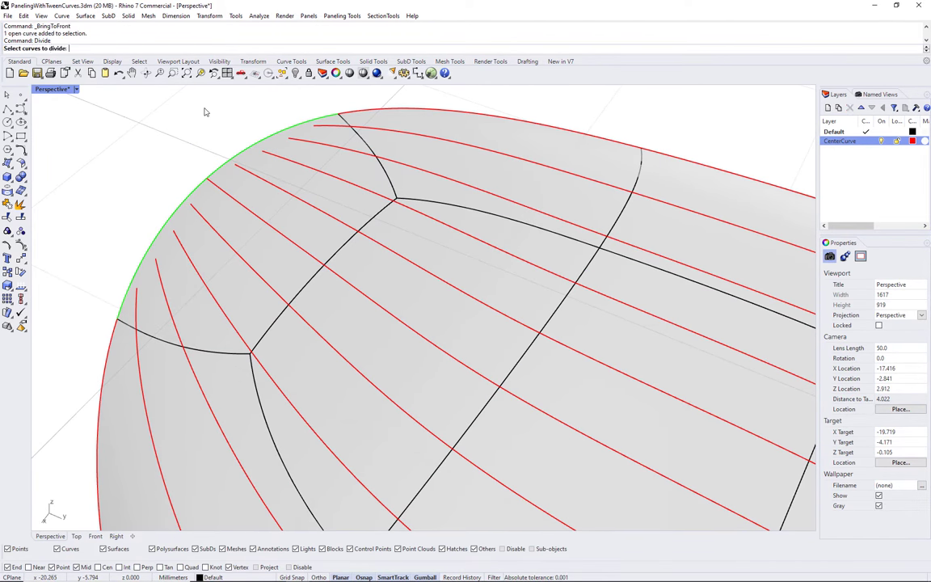
pyautogui.click(221, 173)
pyautogui.click(259, 194)
pyautogui.press('Return')
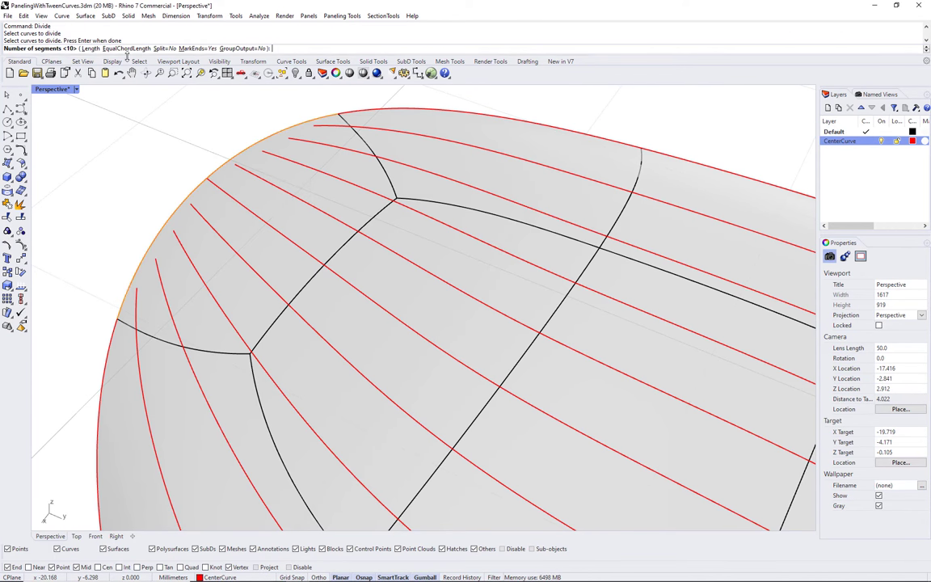
pyautogui.press('Return')
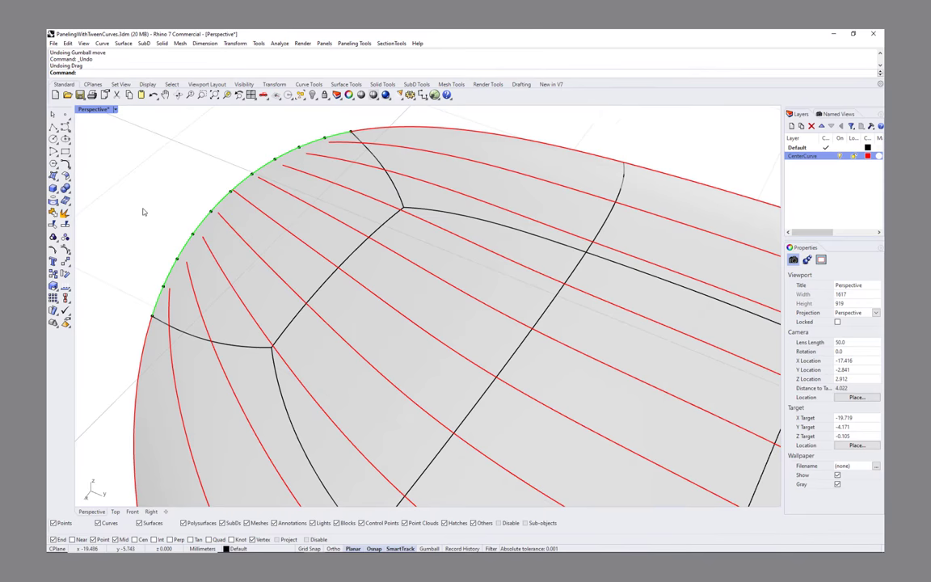
# Move the heel-side end points of the inner lengthwise curves onto the matching division points of the green end curve
pyautogui.click(137, 344)
pyautogui.moveTo(137, 288); pyautogui.dragTo(129, 286)
pyautogui.click(170, 325)
pyautogui.click(196, 298)
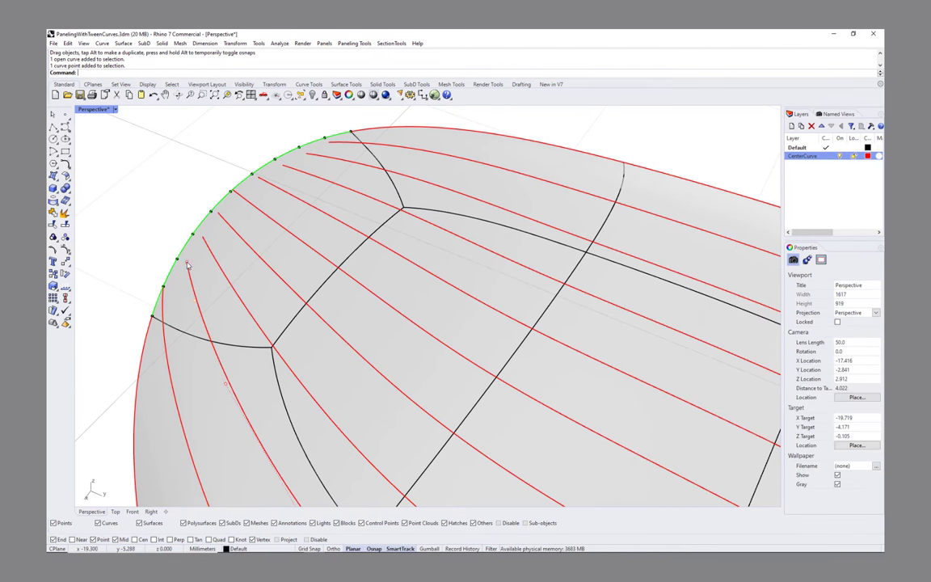
pyautogui.click(212, 252)
pyautogui.moveTo(187, 261); pyautogui.dragTo(211, 211)
pyautogui.click(223, 275)
pyautogui.click(220, 270)
pyautogui.click(226, 223)
pyautogui.click(219, 212)
pyautogui.click(245, 199)
pyautogui.click(234, 191)
pyautogui.click(260, 179)
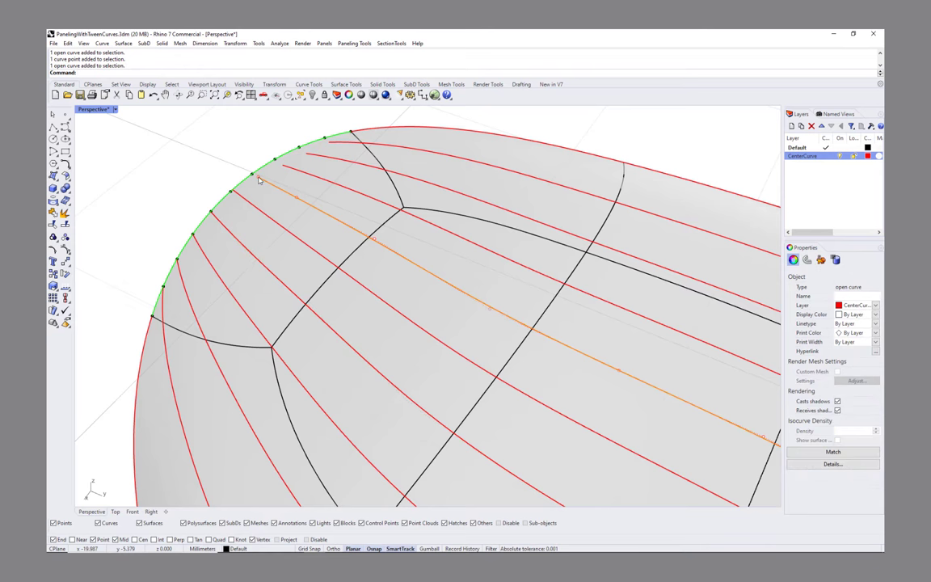
pyautogui.click(258, 177)
pyautogui.moveTo(258, 177); pyautogui.dragTo(325, 137)
pyautogui.click(294, 170)
pyautogui.click(284, 166)
pyautogui.click(307, 154)
pyautogui.click(326, 159)
pyautogui.click(334, 143)
pyautogui.click(330, 143)
pyautogui.click(259, 138)
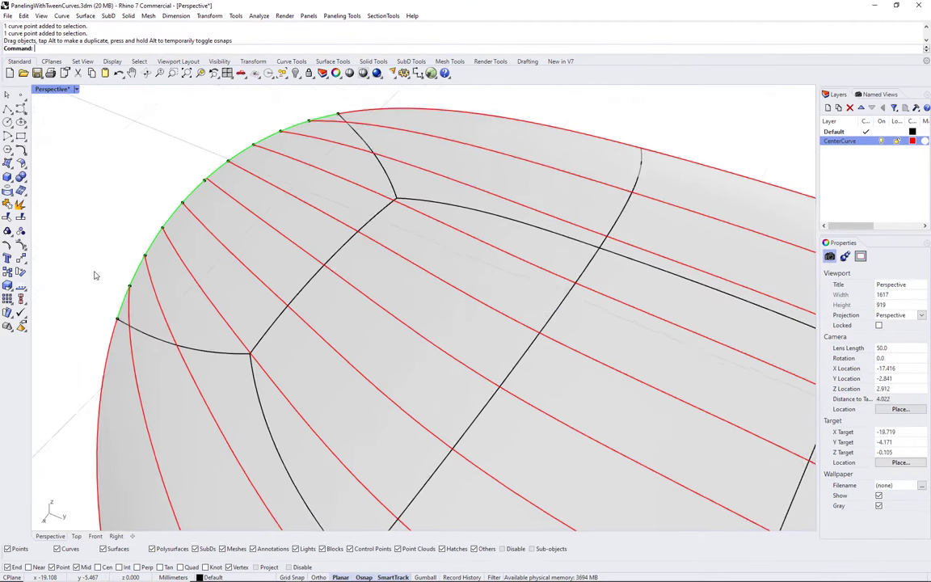
# Divide the short green border curve at the toe end into 10 segments with points
pyautogui.scroll(-8, 129, 279)
pyautogui.press('Home')
pyautogui.press('Home')
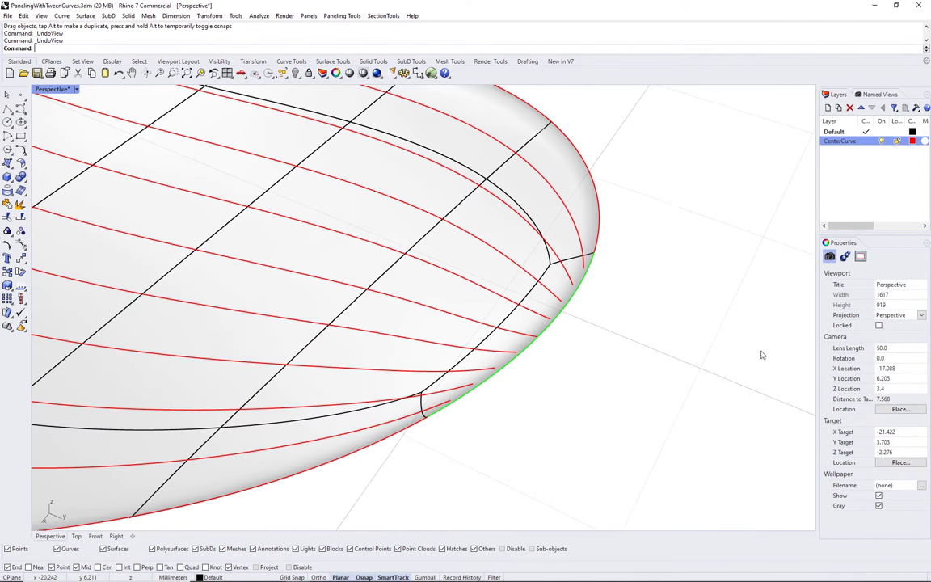
pyautogui.rightClick(339, 50)
pyautogui.click(363, 146)
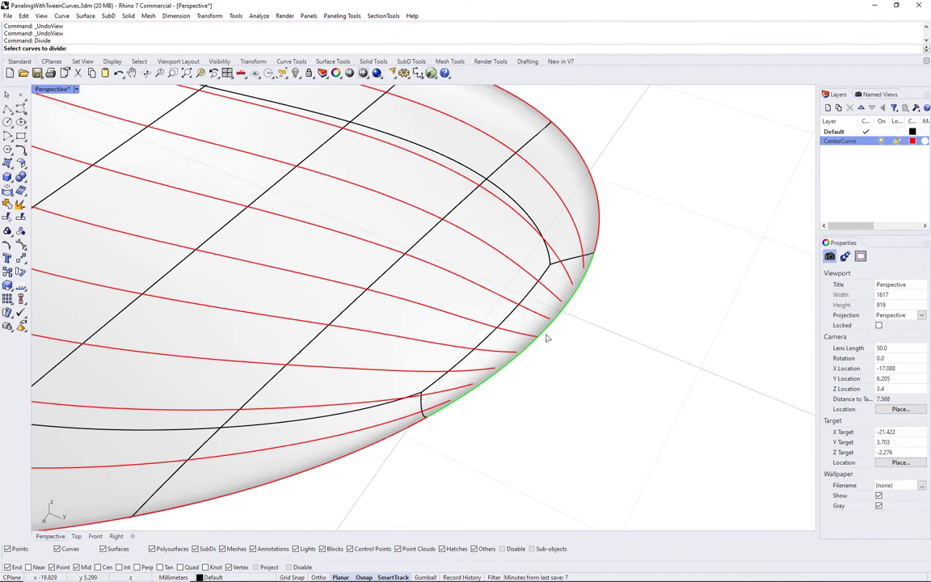
pyautogui.click(546, 338)
pyautogui.click(569, 364)
pyautogui.press('Return')
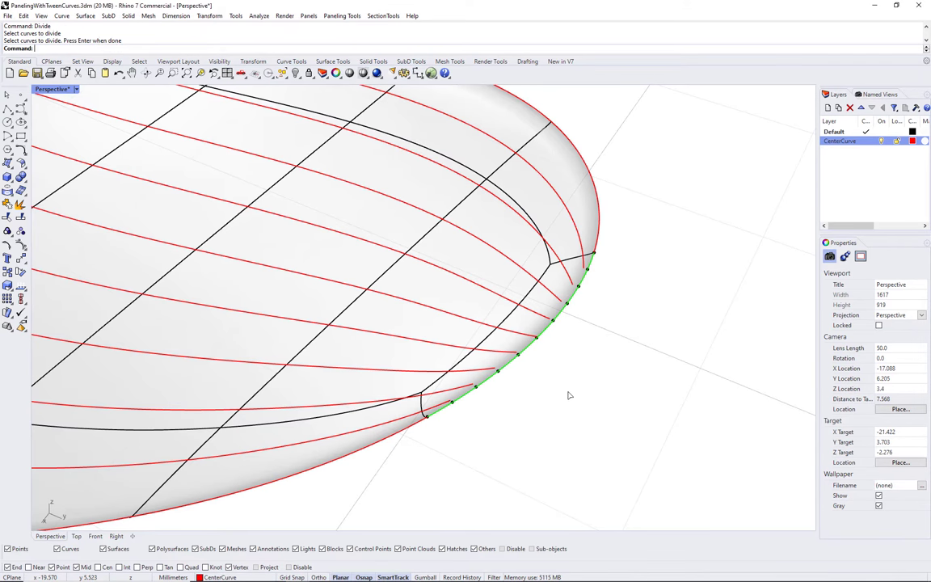
# Move the toe-side end points of the inner lengthwise curves onto the matching division points of the green end curve
pyautogui.click(451, 402)
pyautogui.moveTo(451, 403); pyautogui.dragTo(520, 357)
pyautogui.click(515, 353)
pyautogui.click(550, 319)
pyautogui.moveTo(550, 318); pyautogui.dragTo(588, 270)
pyautogui.click(561, 300)
pyautogui.click(572, 283)
pyautogui.click(583, 268)
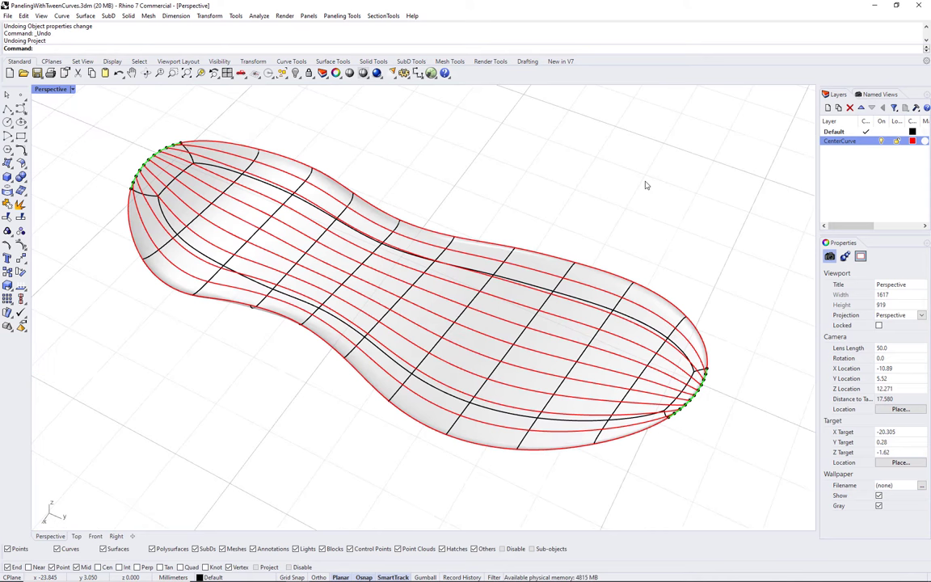
# Project the nine inner lengthwise curves onto the sole polysurface along the CPlane Z direction, with the output layer set to Input
pyautogui.press('Return')
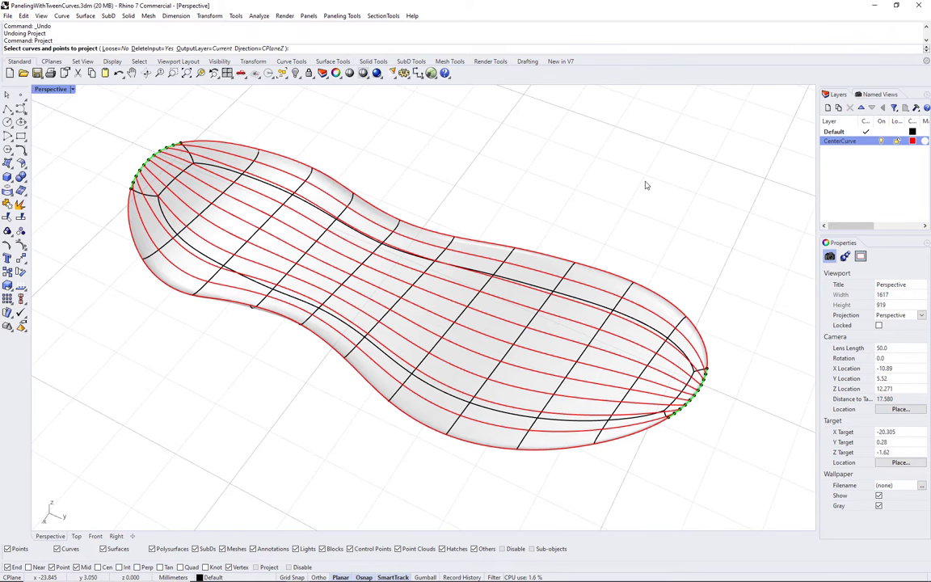
pyautogui.click(432, 416)
pyautogui.click(444, 392)
pyautogui.click(459, 370)
pyautogui.click(474, 355)
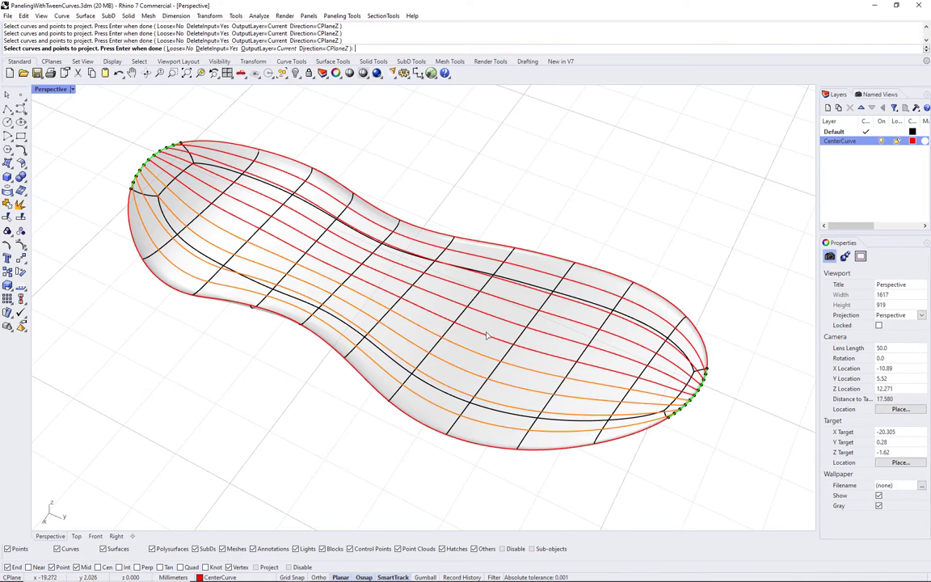
pyautogui.click(486, 336)
pyautogui.click(509, 321)
pyautogui.click(520, 303)
pyautogui.click(531, 288)
pyautogui.click(544, 272)
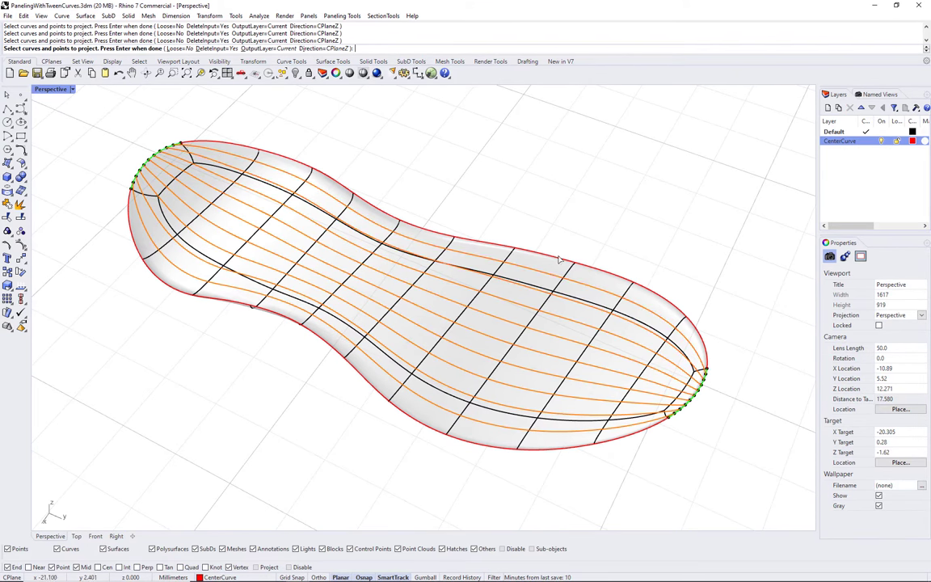
pyautogui.press('Return')
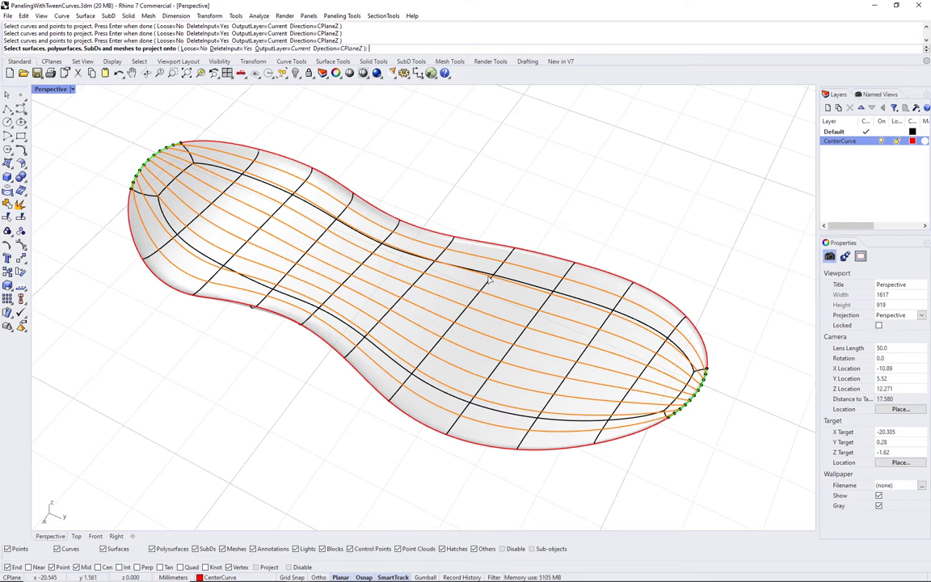
pyautogui.click(286, 48)
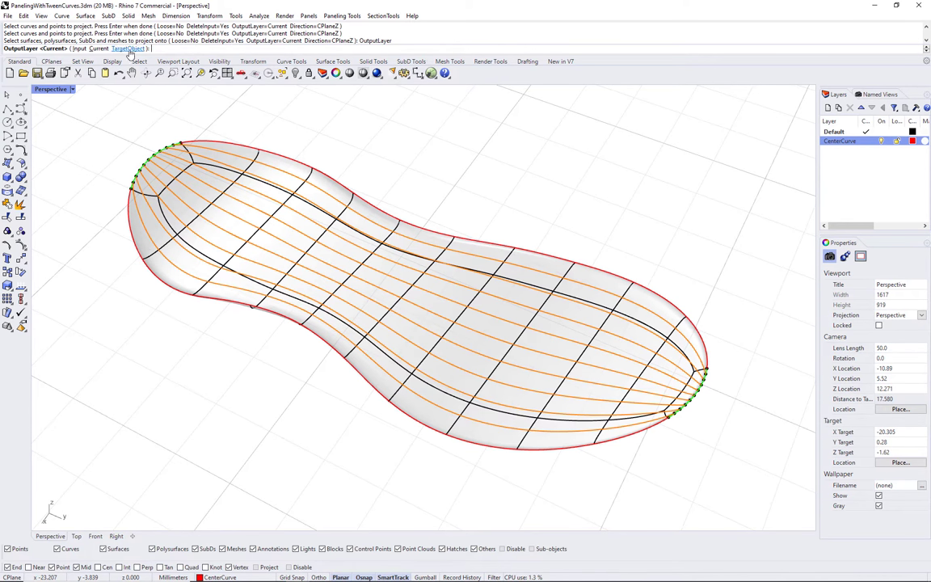
pyautogui.click(79, 48)
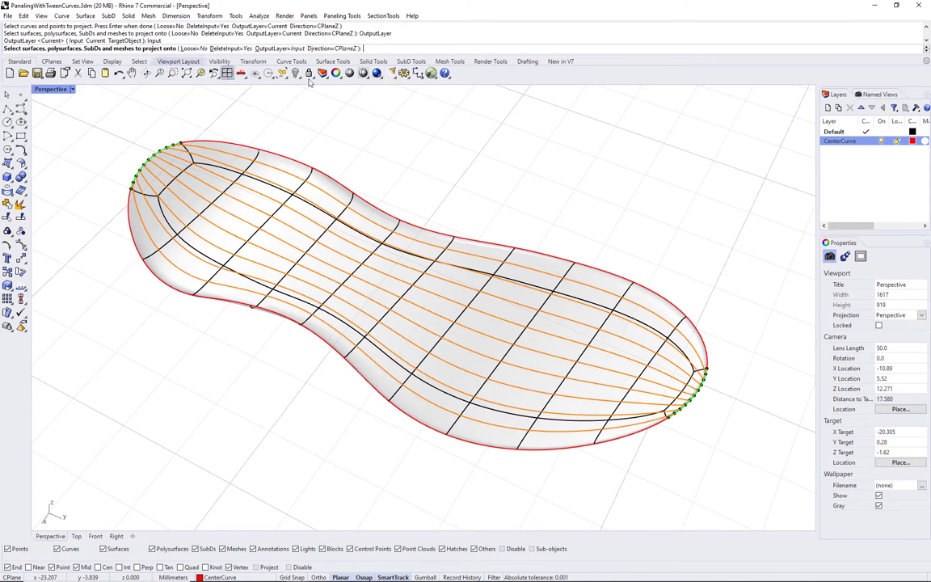
pyautogui.click(531, 324)
pyautogui.press('Return')
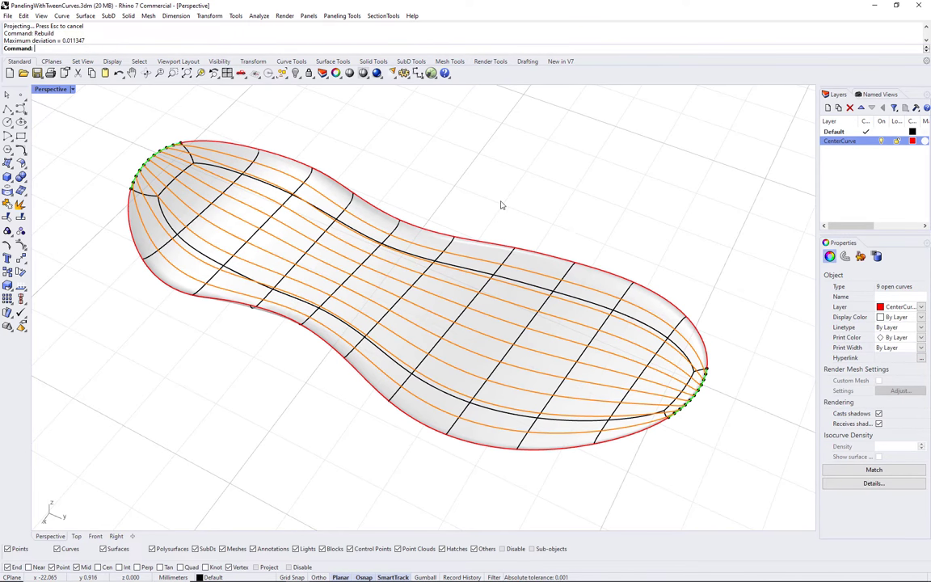
pyautogui.press('Escape')
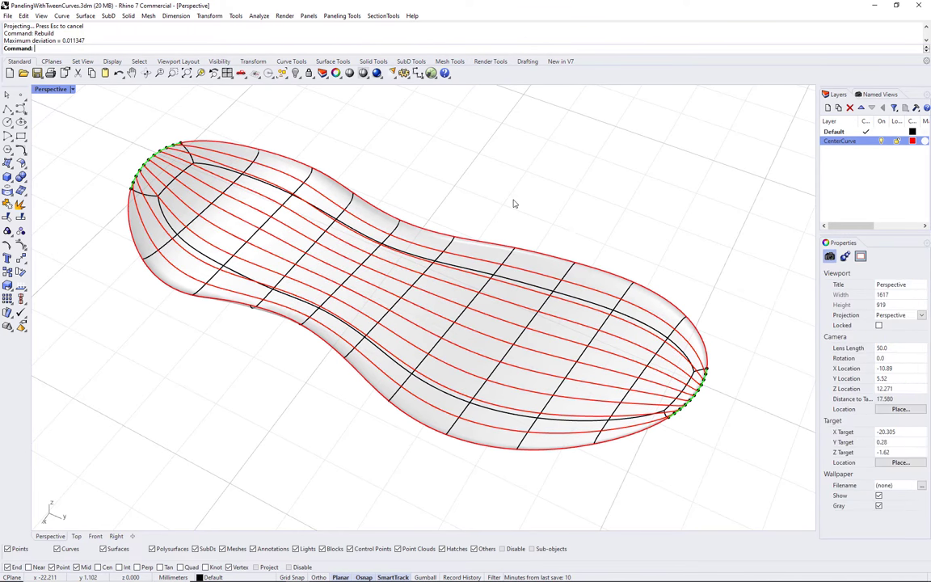
# Check the directions of all eleven lengthwise curves and flip the one that runs opposite to the others
pyautogui.hotkey('ctrl', 'a')
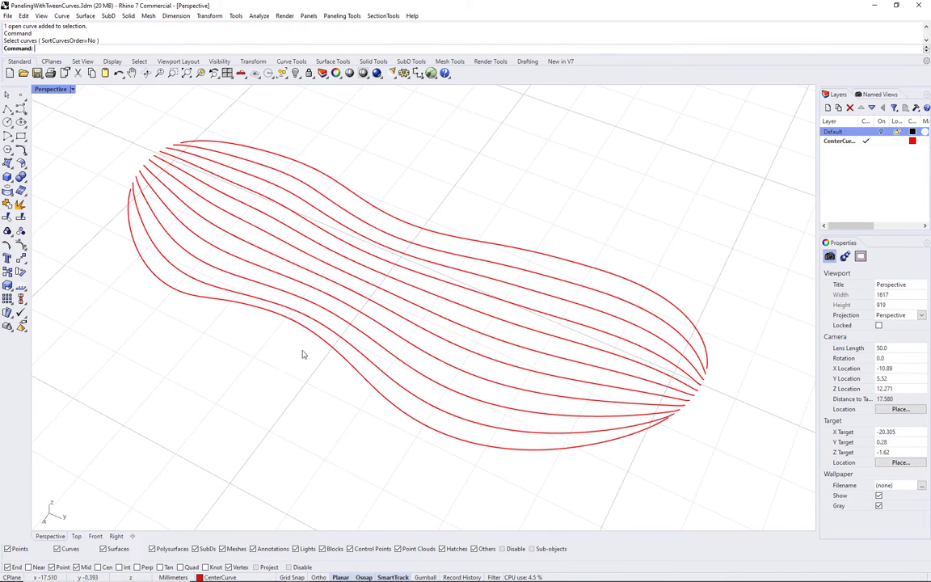
pyautogui.moveTo(303, 354); pyautogui.dragTo(244, 135)
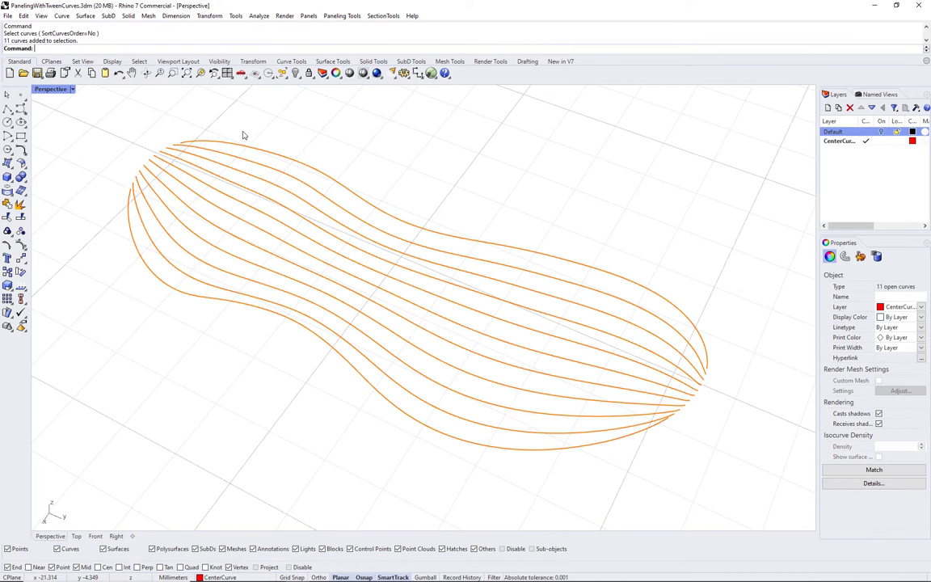
pyautogui.write('r')
pyautogui.press('Return')
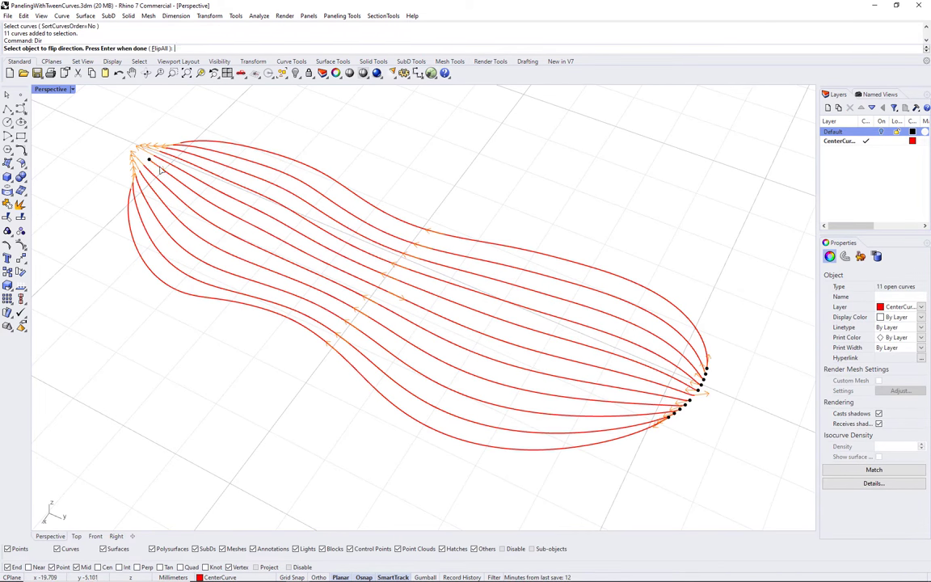
pyautogui.scroll(5, 160, 170)
pyautogui.click(195, 206)
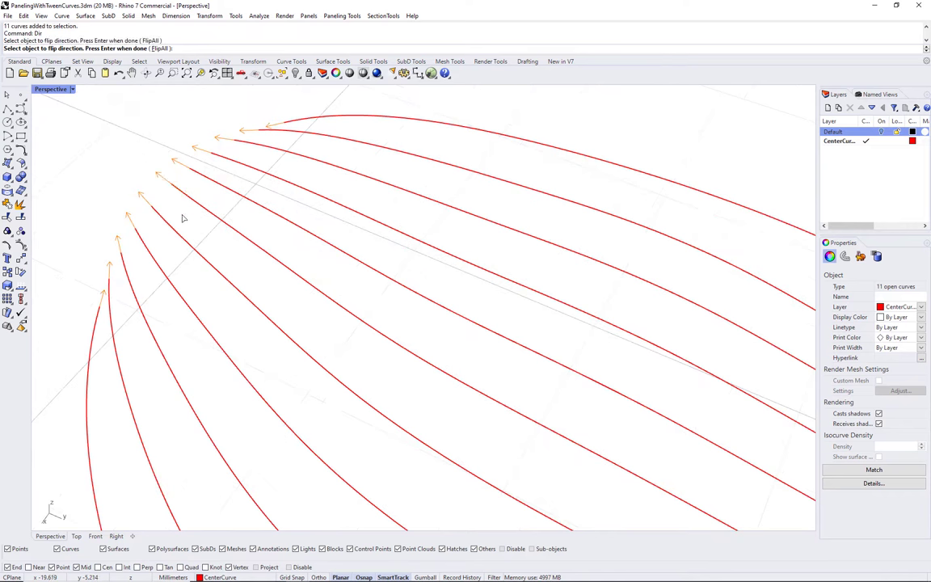
pyautogui.press('Return')
# Restore the saved Perspective named view, deselect the curves and return to the layer list
pyautogui.click(879, 95)
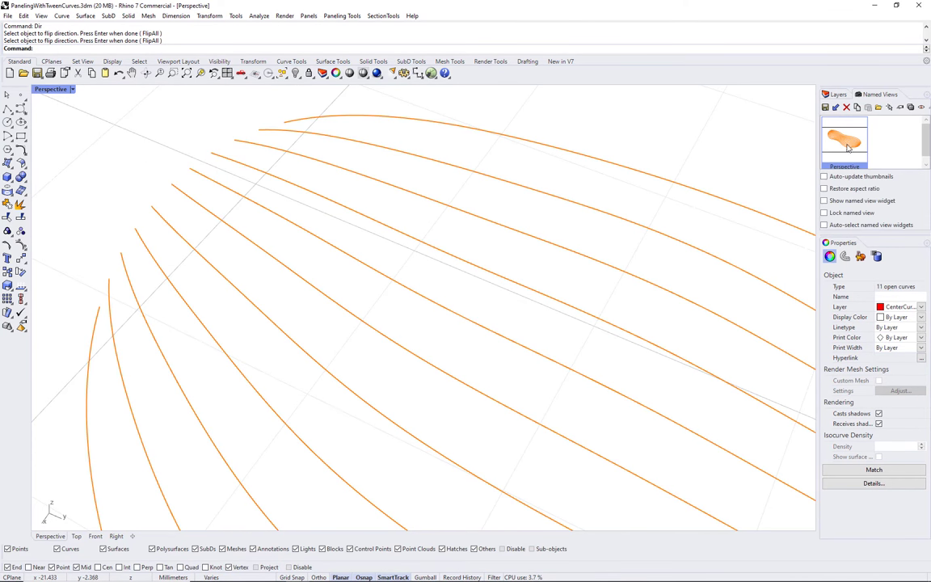
pyautogui.doubleClick(844, 139)
pyautogui.click(475, 219)
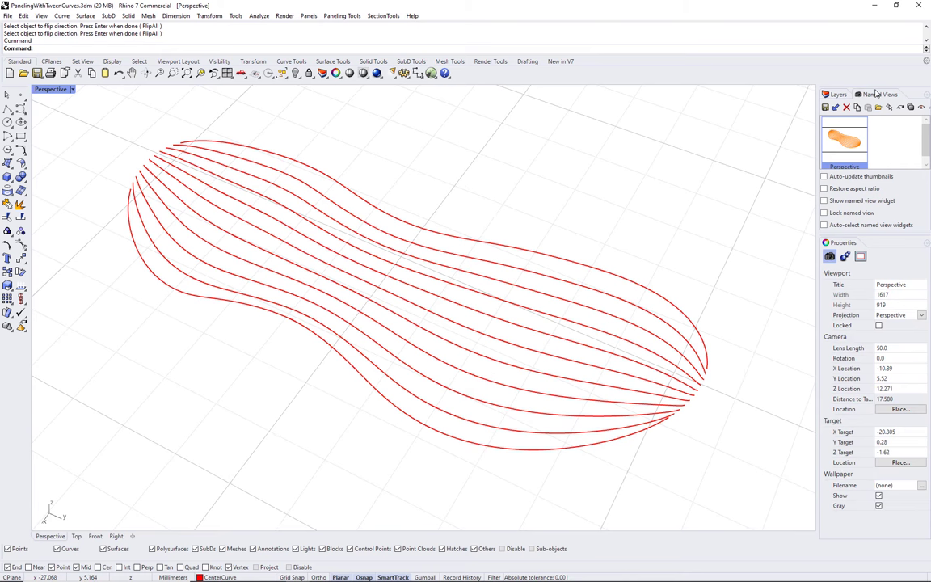
pyautogui.click(838, 95)
# Start a Divide Array of Curves paneling grid from all eleven lengthwise curves, picked in order from the near side to the far side
pyautogui.click(341, 15)
pyautogui.moveTo(363, 27)
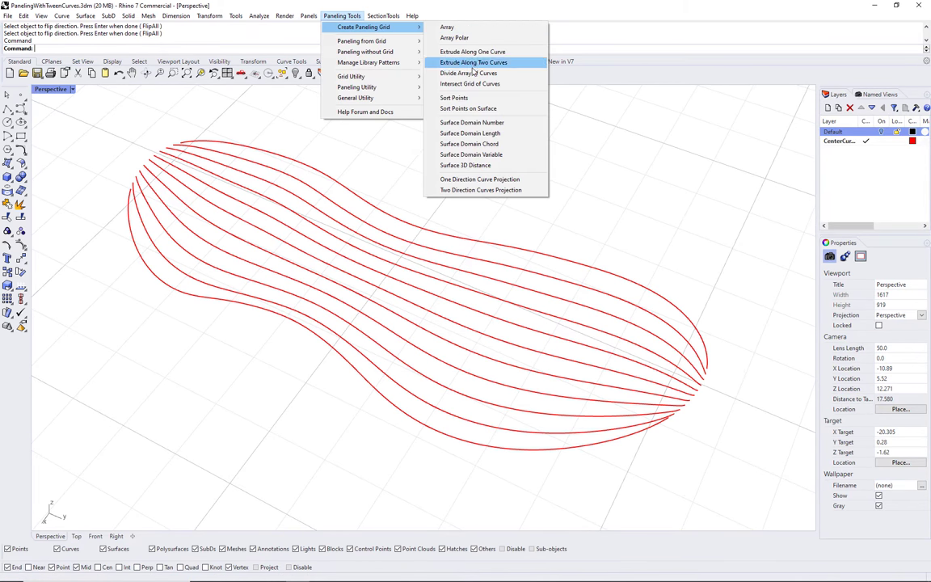
pyautogui.click(469, 73)
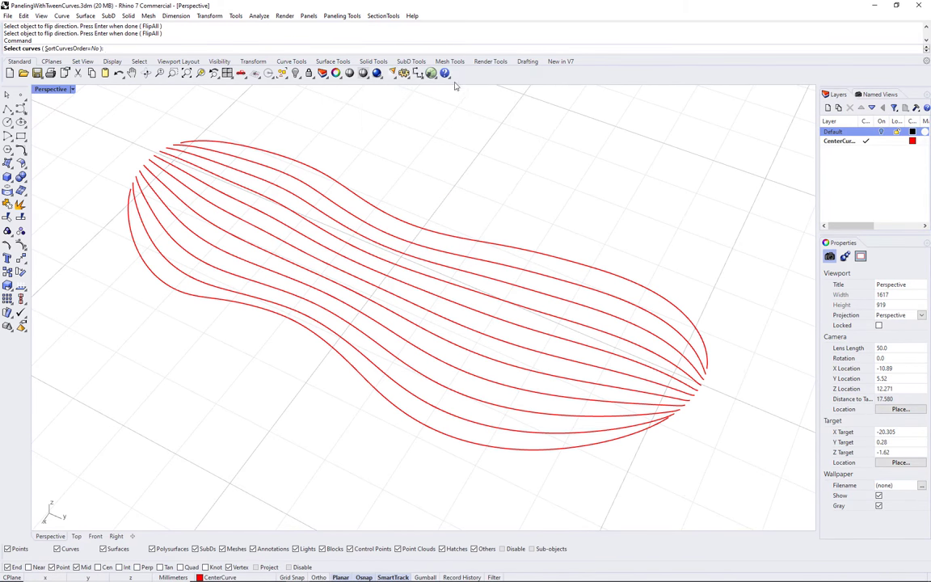
pyautogui.click(266, 303)
pyautogui.click(281, 291)
pyautogui.click(291, 279)
pyautogui.click(303, 266)
pyautogui.click(309, 264)
pyautogui.click(315, 261)
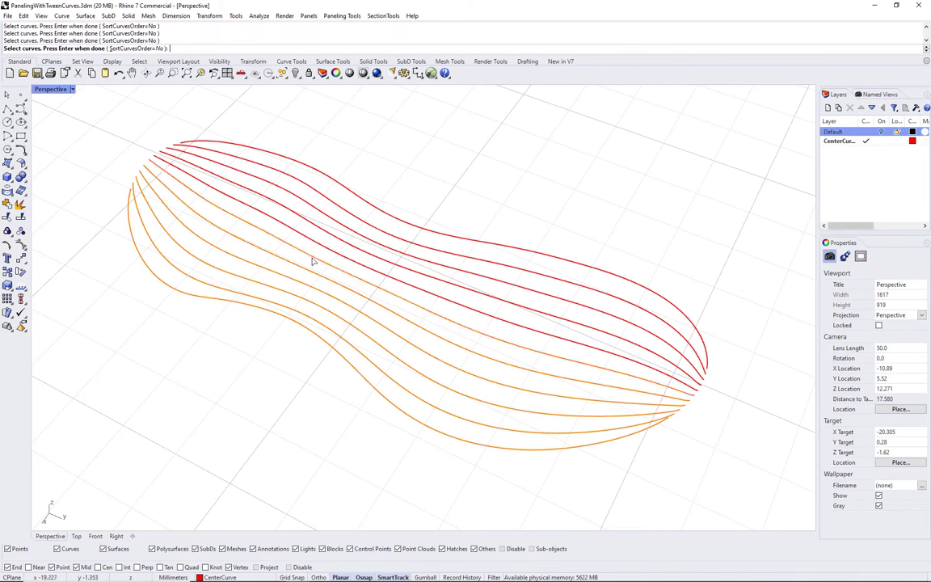
pyautogui.click(301, 216)
pyautogui.click(307, 211)
pyautogui.click(313, 206)
pyautogui.click(334, 200)
pyautogui.click(351, 196)
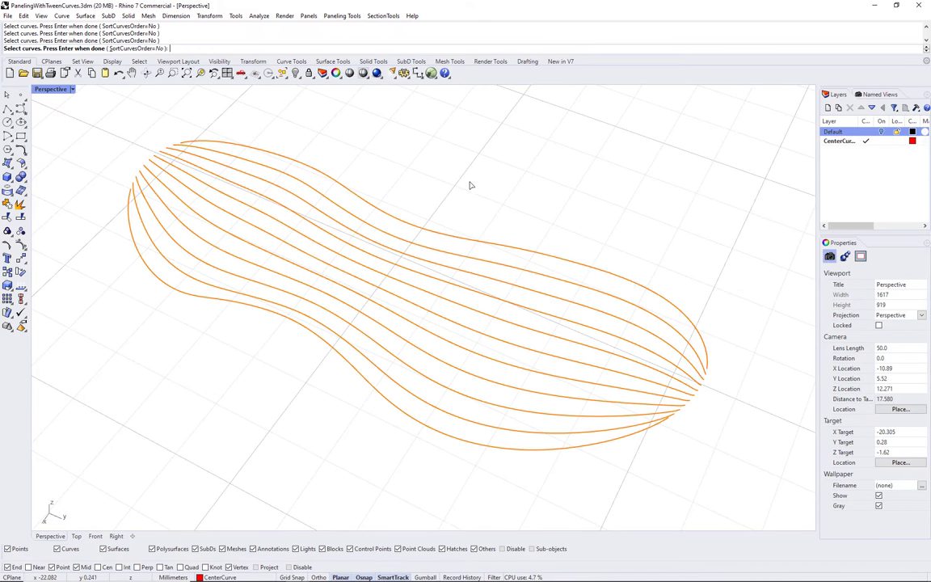
pyautogui.press('Return')
# Try 48 spans for the curve-array grid
pyautogui.click(128, 49)
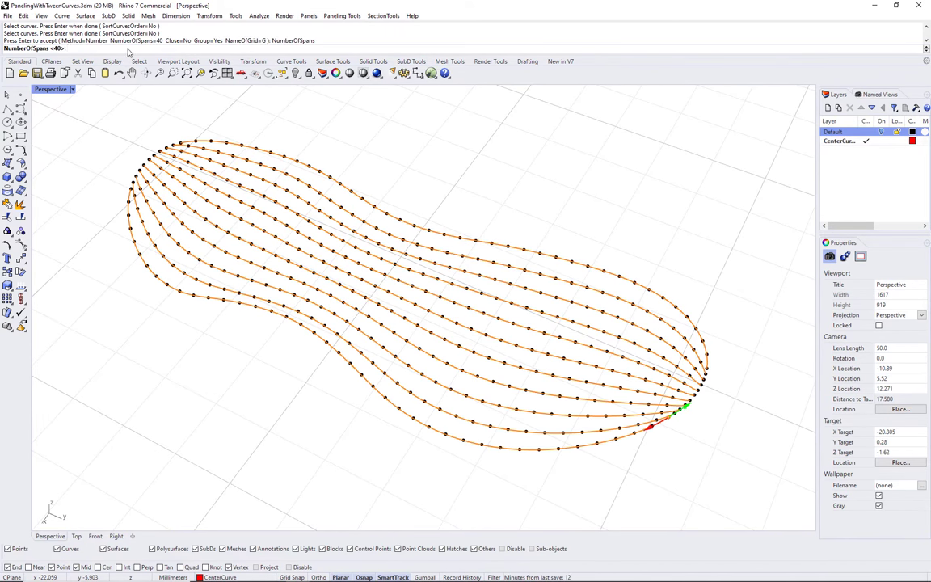
pyautogui.write('48')
pyautogui.press('Return')
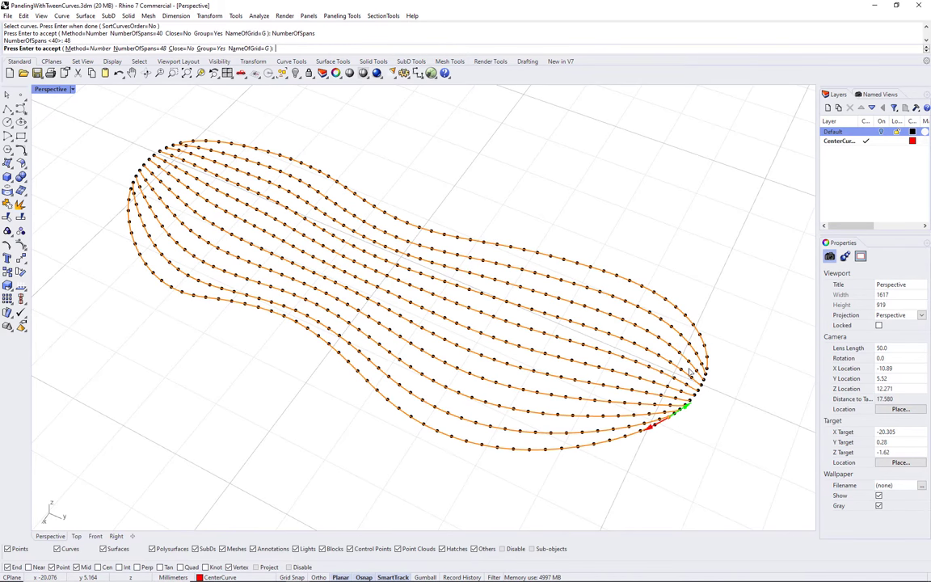
# Set the number of spans to 36 and create the paneling point grid
pyautogui.click(127, 49)
pyautogui.write('36')
pyautogui.press('Return')
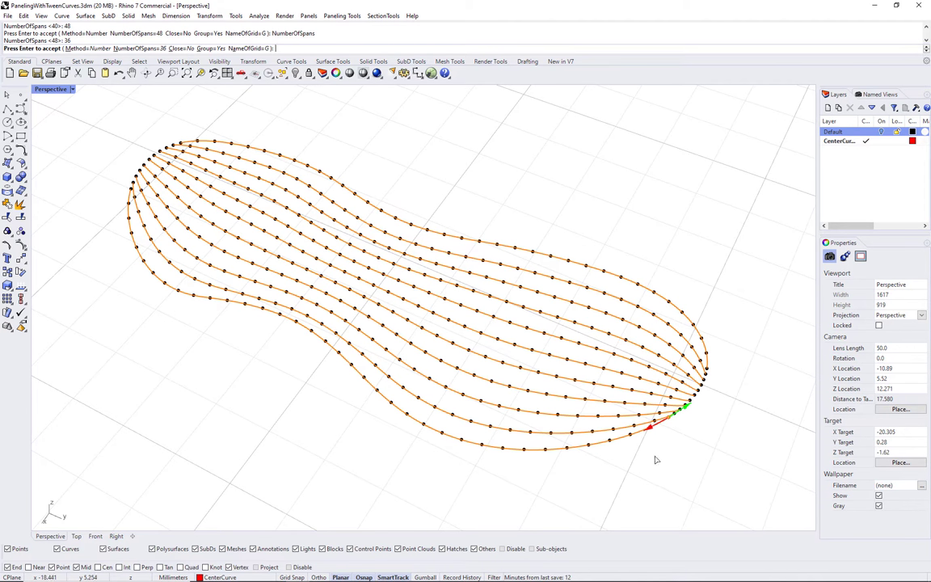
pyautogui.press('Return')
# Try paneling the point grid in 2D with the Box pattern and edges, without a base surface
pyautogui.click(341, 15)
pyautogui.moveTo(353, 44)
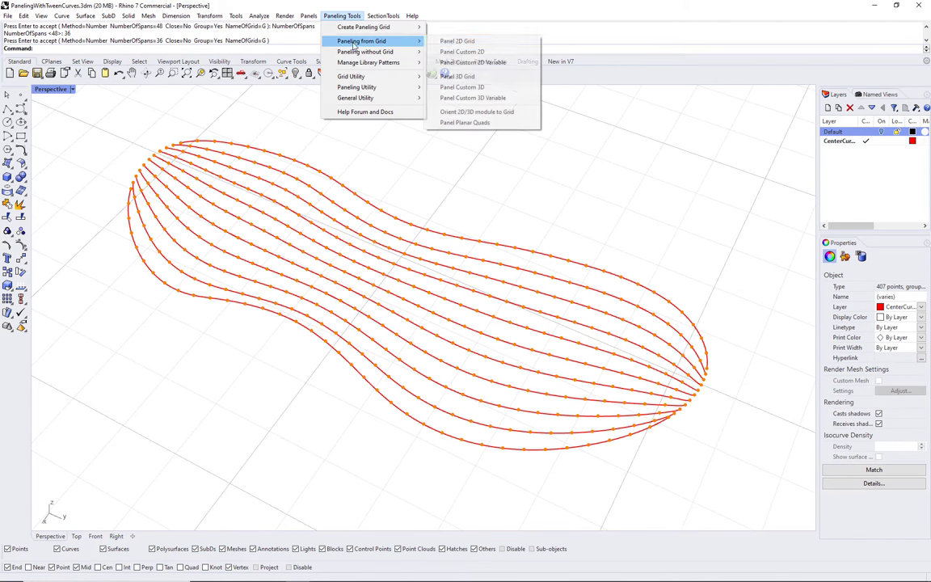
pyautogui.click(456, 41)
pyautogui.press('Return')
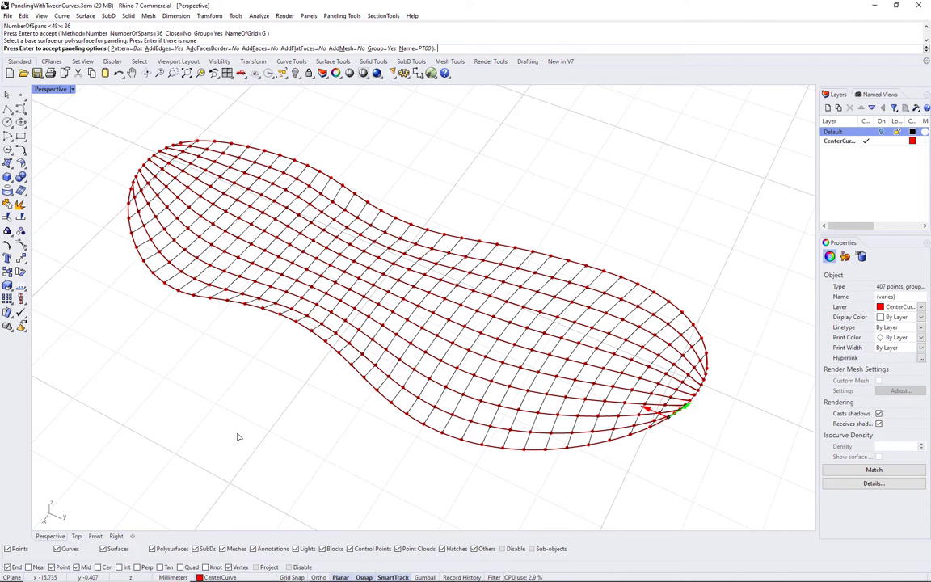
pyautogui.press('Return')
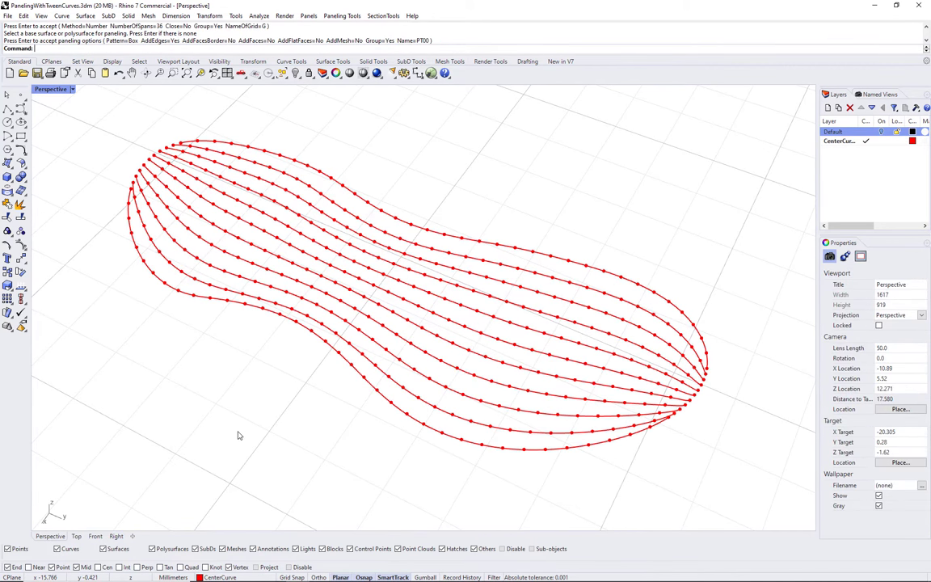
# Create a layer named Grid and move the grouped paneling points onto it
pyautogui.click(827, 107)
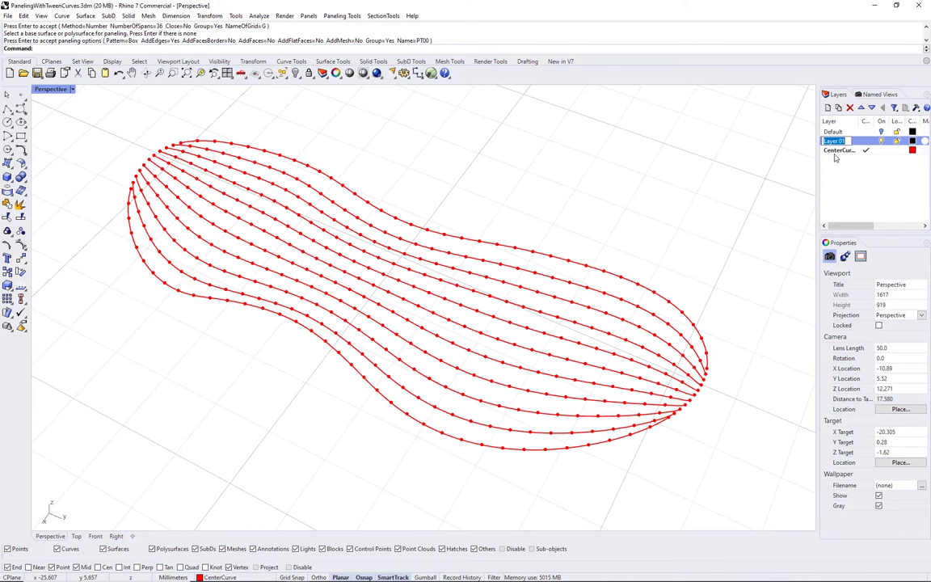
pyautogui.write('Grid')
pyautogui.press('Return')
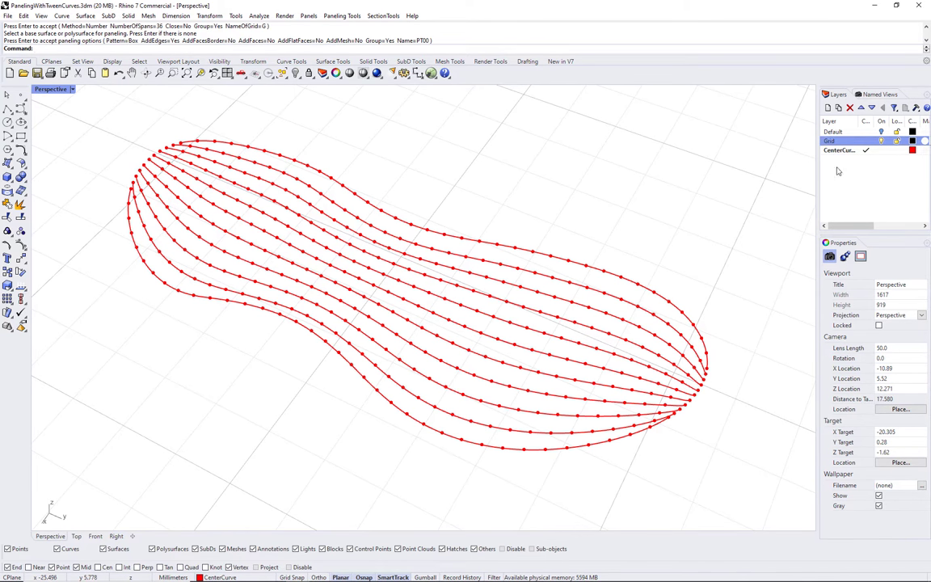
pyautogui.click(509, 243)
pyautogui.click(920, 307)
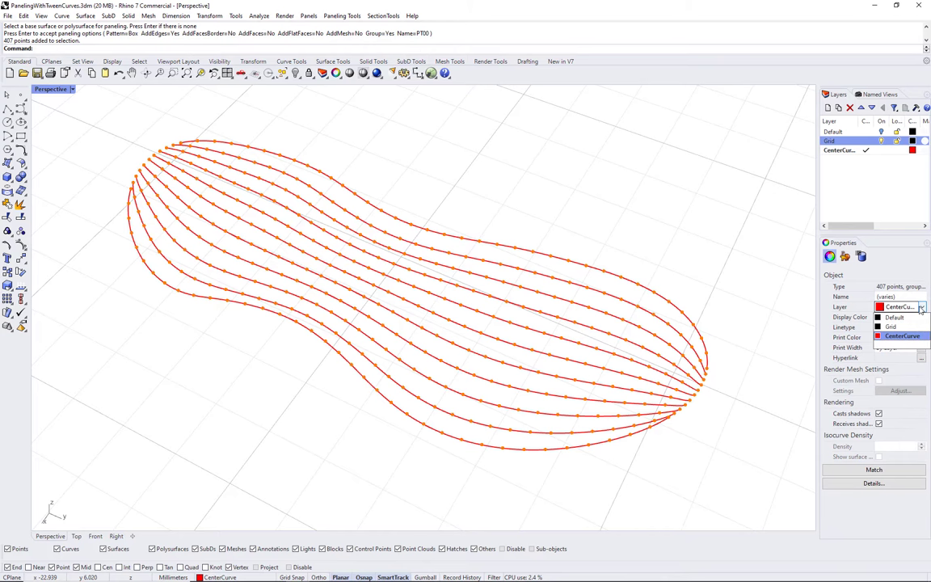
pyautogui.click(893, 327)
pyautogui.click(592, 222)
# Add a layer named Surface and make it the current layer
pyautogui.click(830, 153)
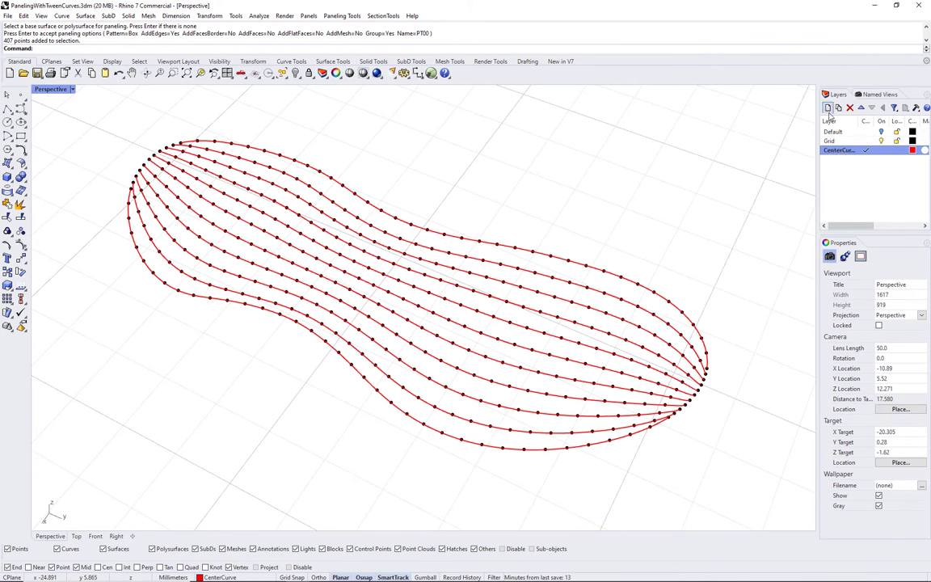
pyautogui.click(827, 107)
pyautogui.write('Surface')
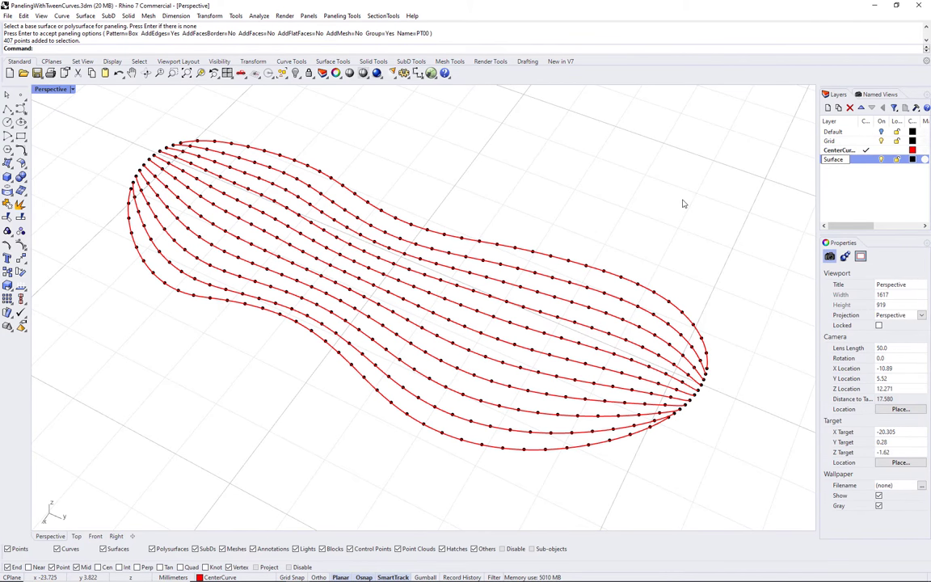
pyautogui.press('Return')
# Create a surface through the paneling points with Create Surface by Point Grid, then select it to check it and deselect it
pyautogui.click(342, 16)
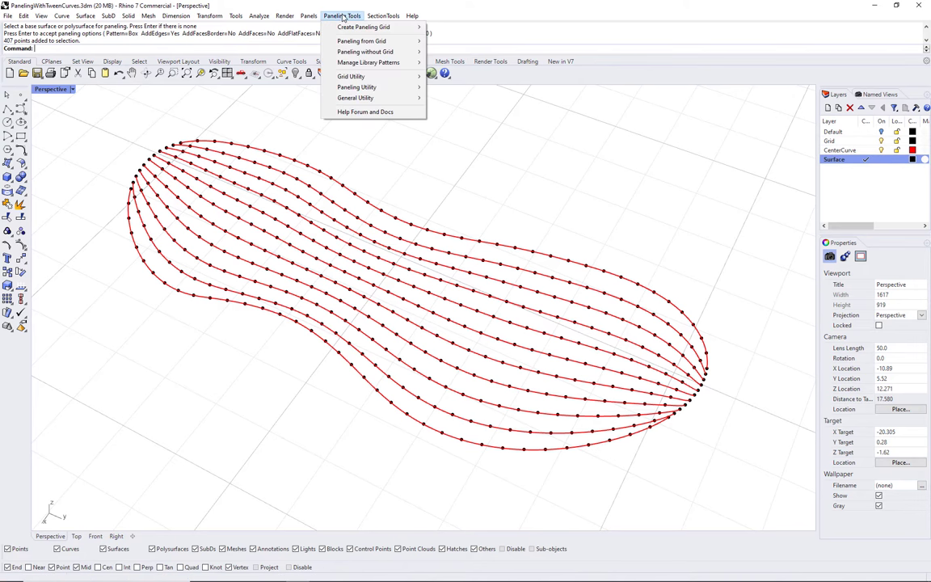
pyautogui.moveTo(355, 98)
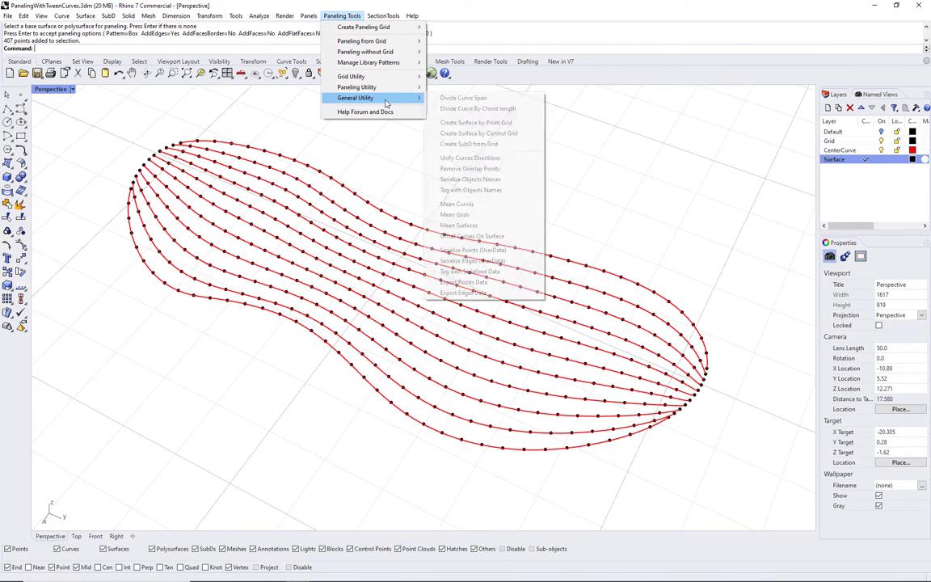
pyautogui.click(519, 127)
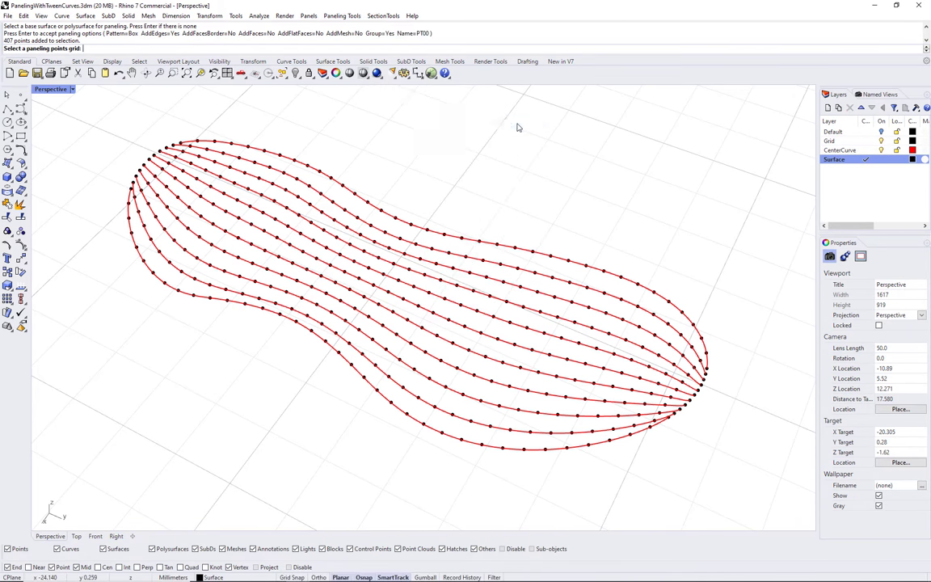
pyautogui.click(327, 343)
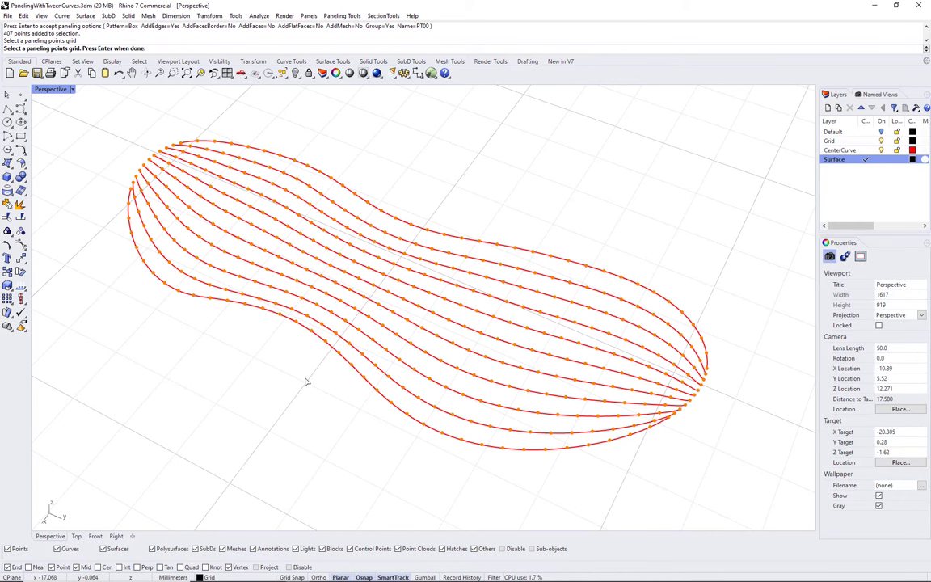
pyautogui.rightClick(306, 380)
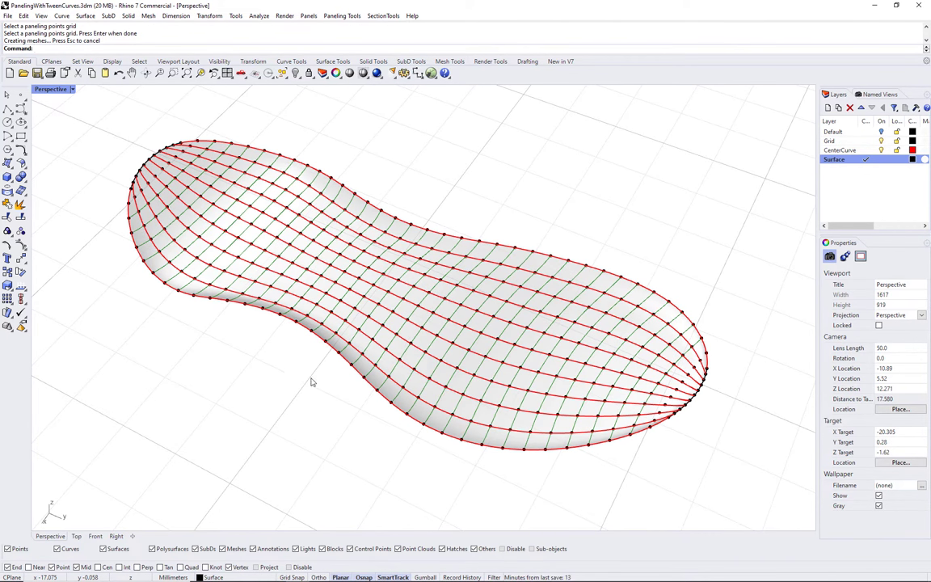
pyautogui.click(651, 343)
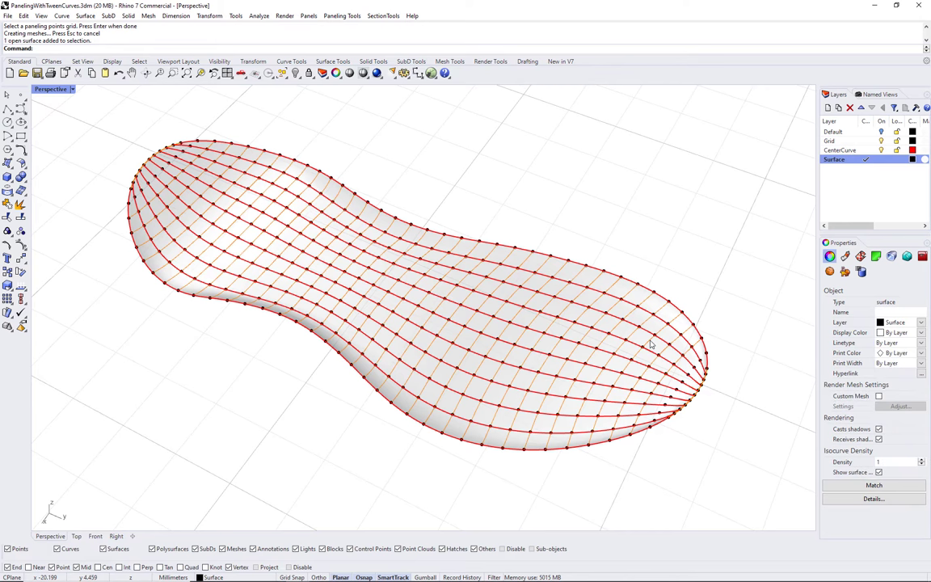
pyautogui.click(708, 271)
# Hide the CenterCurve and Grid layers and show the Default layer to compare the new surface with the original sole
pyautogui.click(881, 150)
pyautogui.click(880, 140)
pyautogui.moveTo(568, 382); pyautogui.dragTo(598, 408, button='right')
pyautogui.click(882, 132)
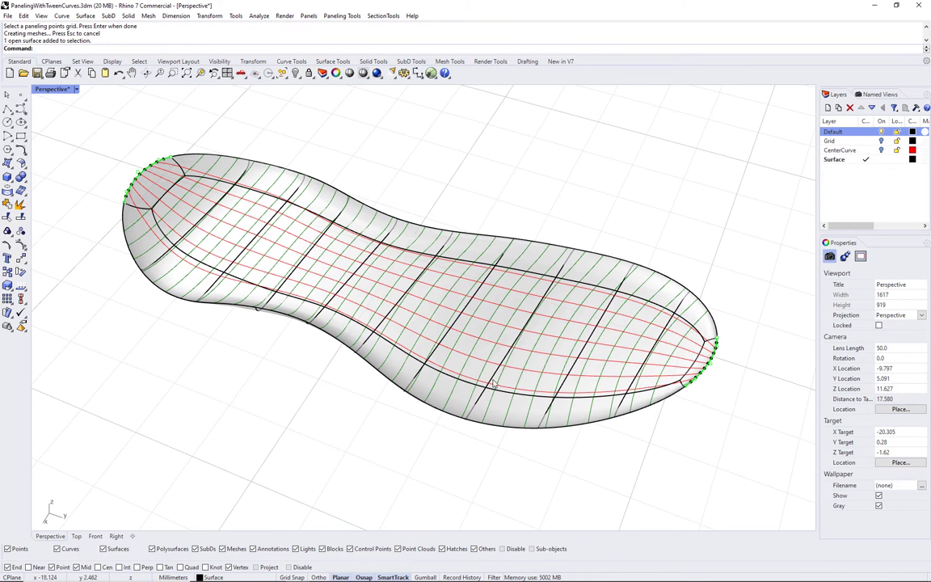
# Restore the saved Perspective view with the Default layer hidden, and show the Grid layer on the new surface
pyautogui.moveTo(492, 382); pyautogui.dragTo(536, 429, button='right')
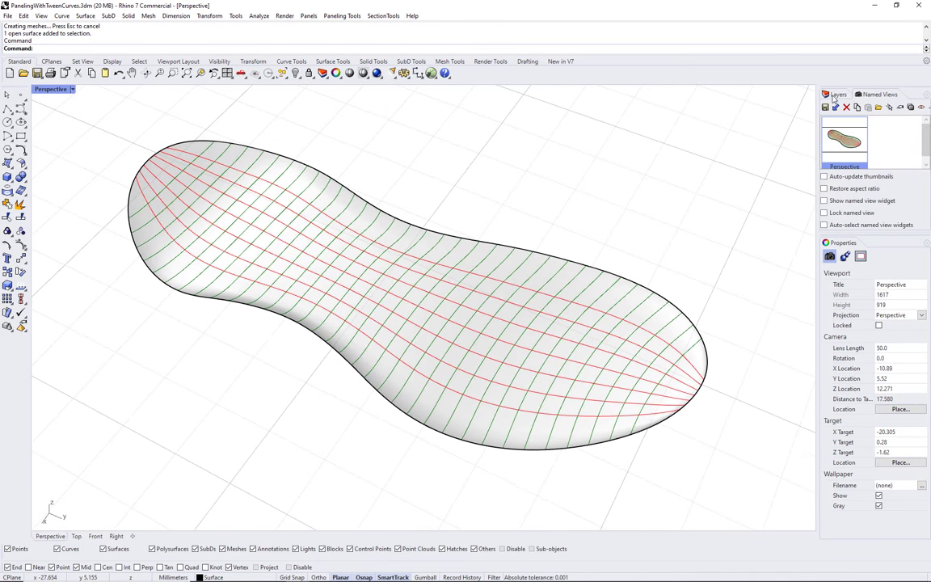
pyautogui.click(834, 95)
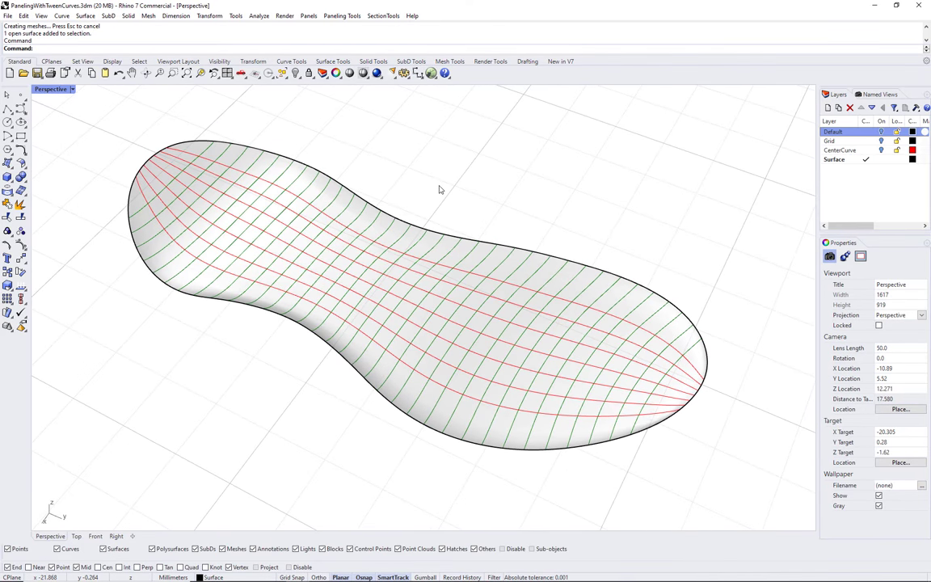
pyautogui.click(881, 140)
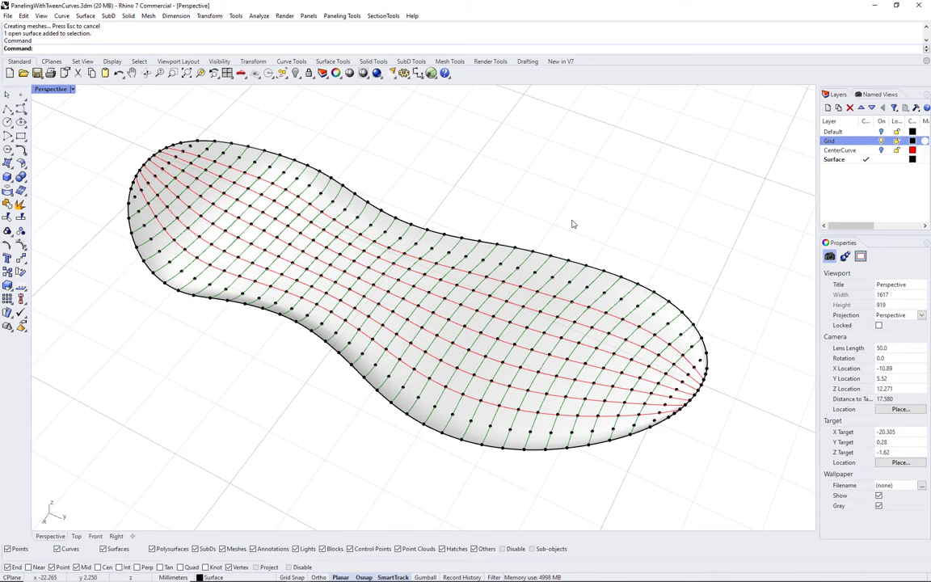
# Offset the grid points by a fixed distance of -0.05 using the sole surface as base, grouped and without connecting lines
pyautogui.click(342, 15)
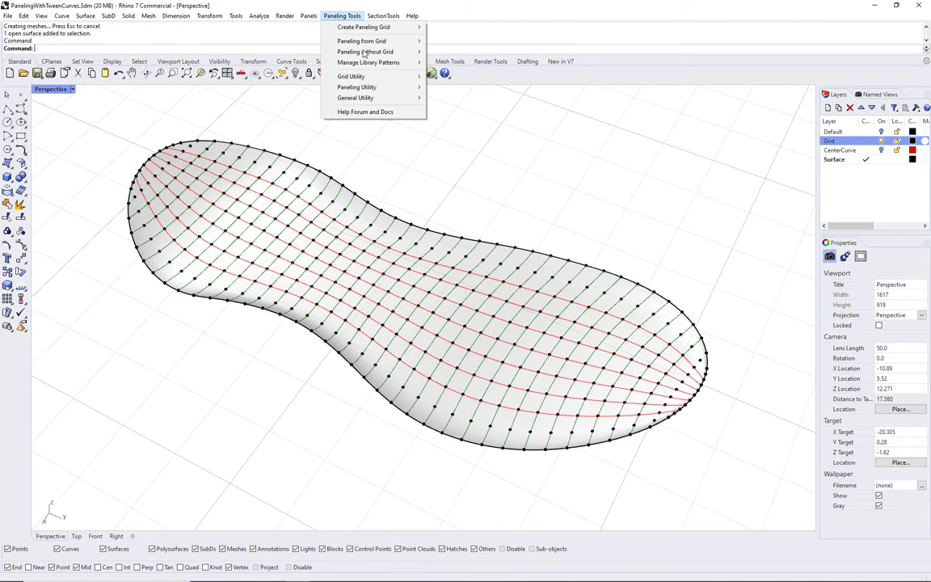
pyautogui.moveTo(390, 78)
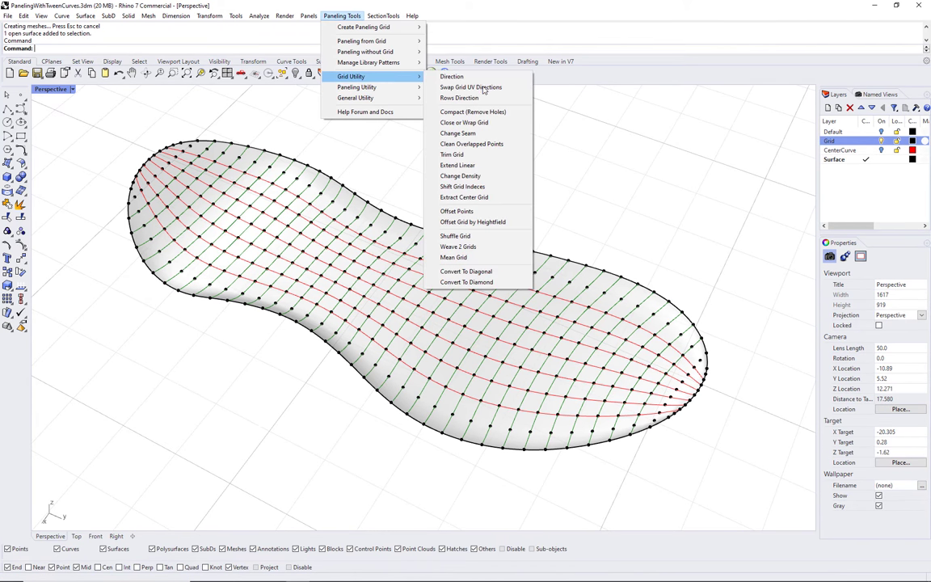
pyautogui.click(458, 211)
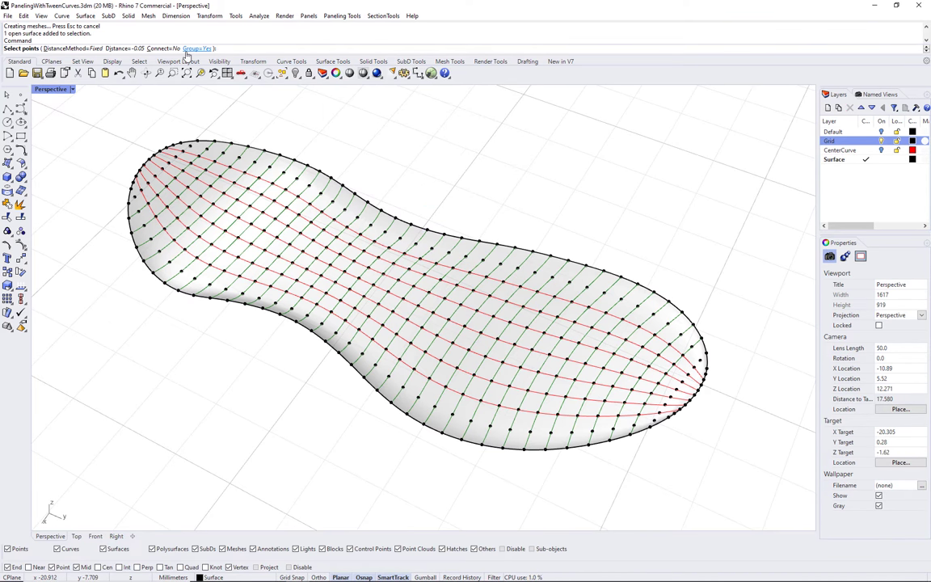
pyautogui.click(375, 289)
pyautogui.rightClick(410, 207)
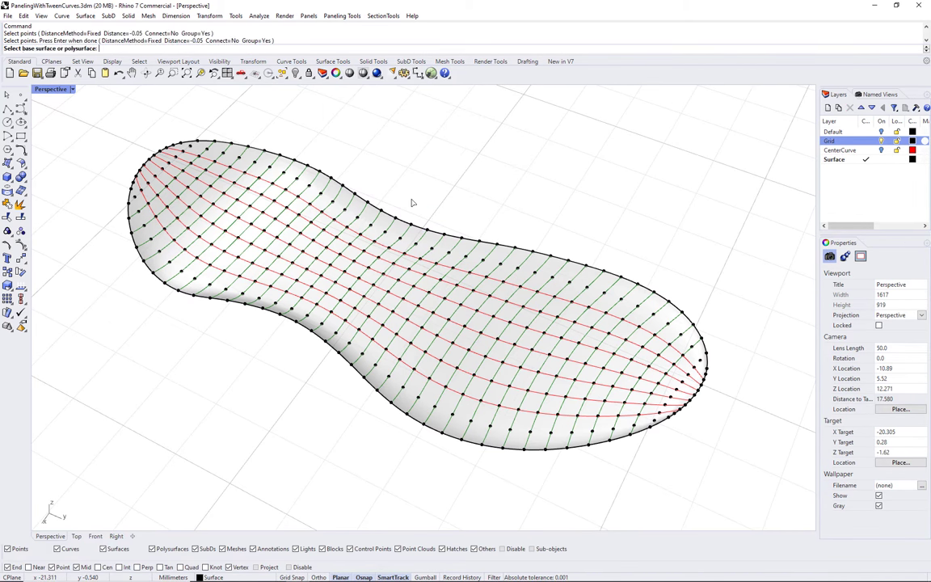
pyautogui.click(356, 256)
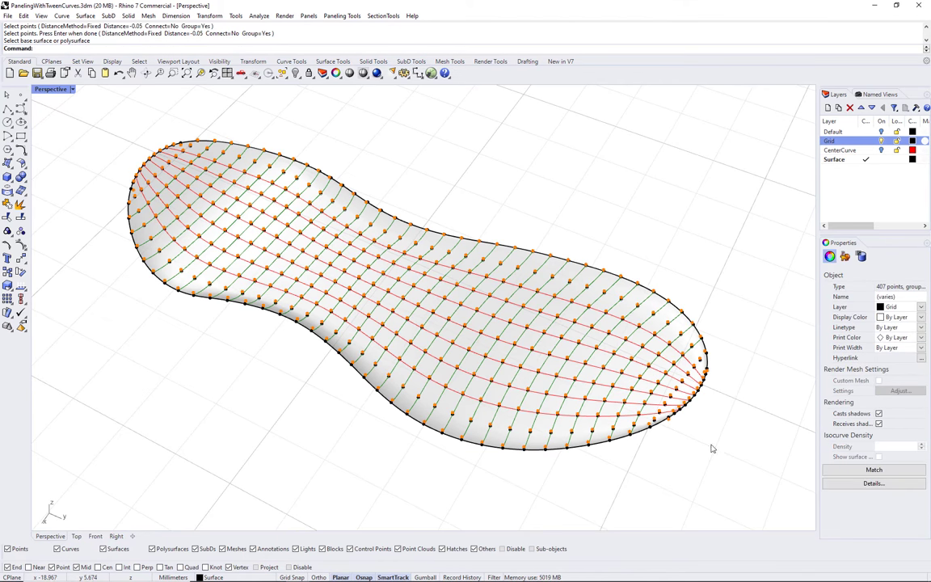
# Create a green layer named Grid1, move the offset points onto it and inspect their offset near the toe edge
pyautogui.click(827, 107)
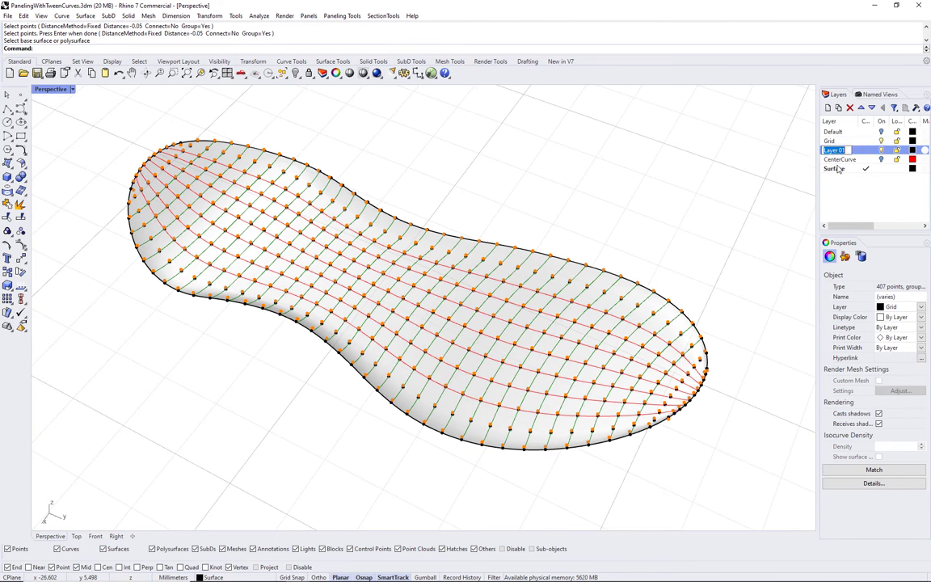
pyautogui.write('Grid1')
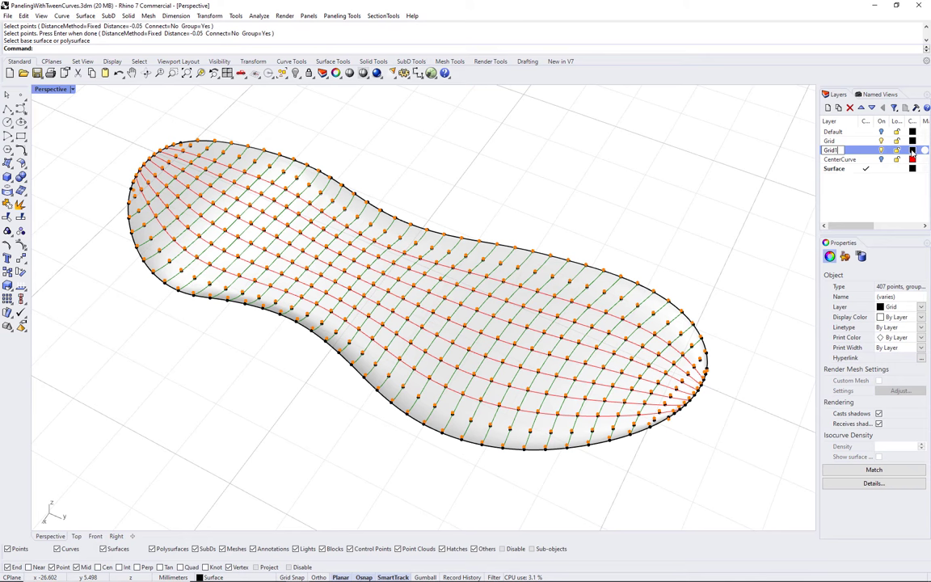
pyautogui.click(593, 212)
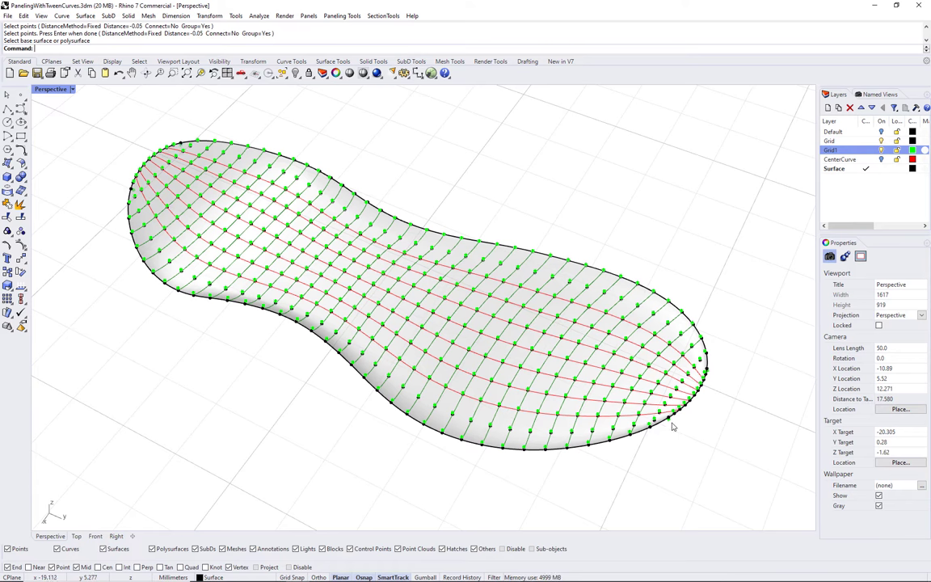
pyautogui.scroll(10, 670, 425)
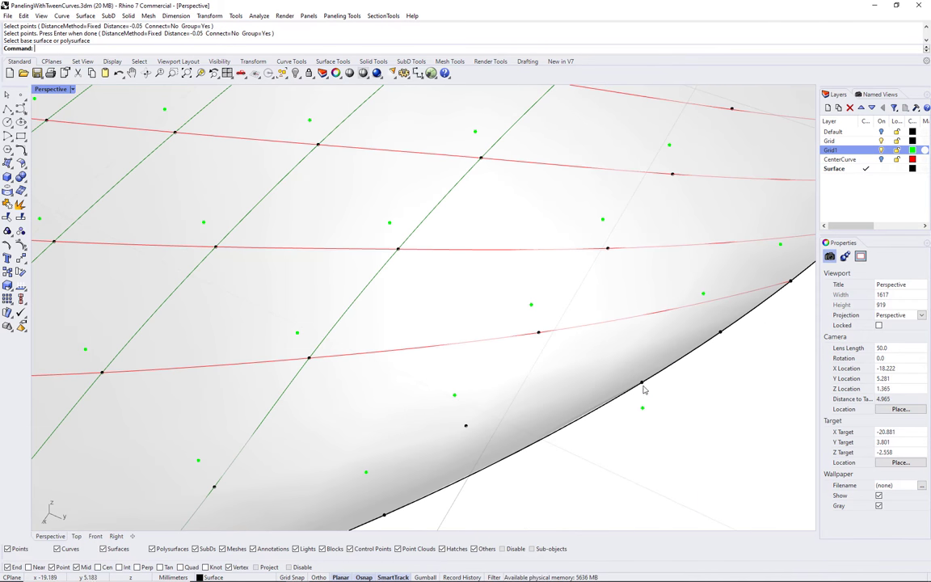
pyautogui.scroll(-10, 643, 411)
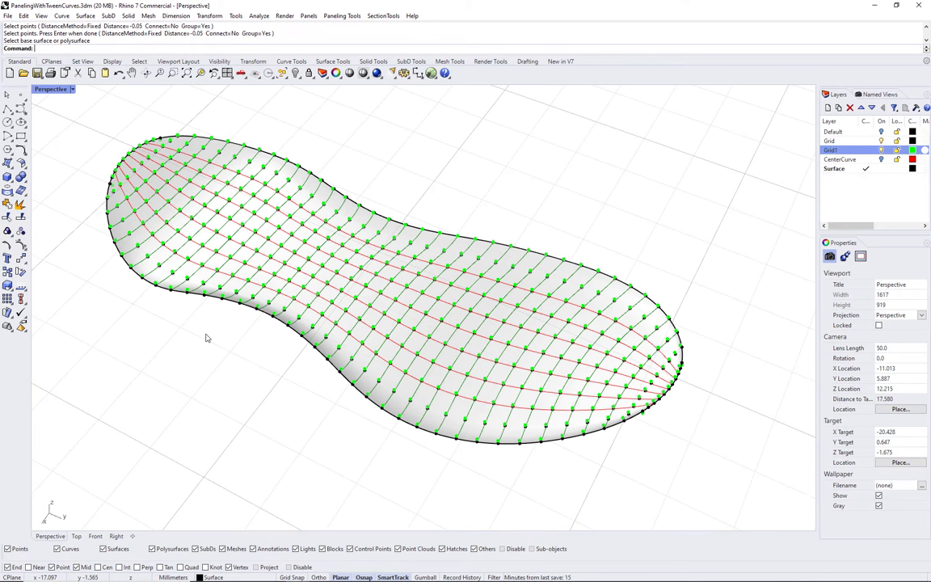
# Undo the Grid1 layer, the point offset and the earlier scaling of the surface
pyautogui.hotkey('ctrl', 'z')
pyautogui.hotkey('ctrl', 'z')
pyautogui.hotkey('ctrl', 'z')
pyautogui.hotkey('ctrl', 'z')
# Scale the sole surface by a factor of 1.001 from a grid point near its middle and inspect the edge points
pyautogui.write('scale')
pyautogui.press('Return')
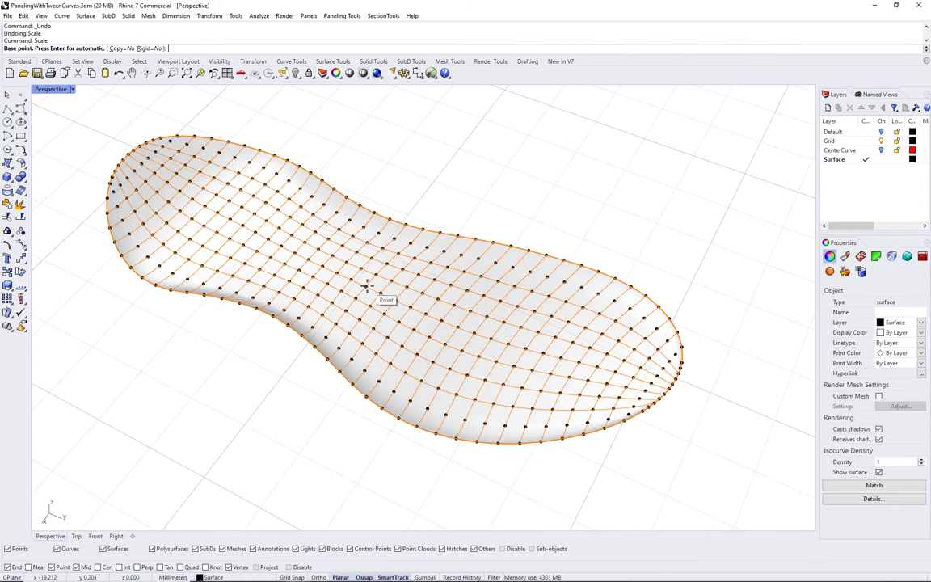
pyautogui.click(366, 284)
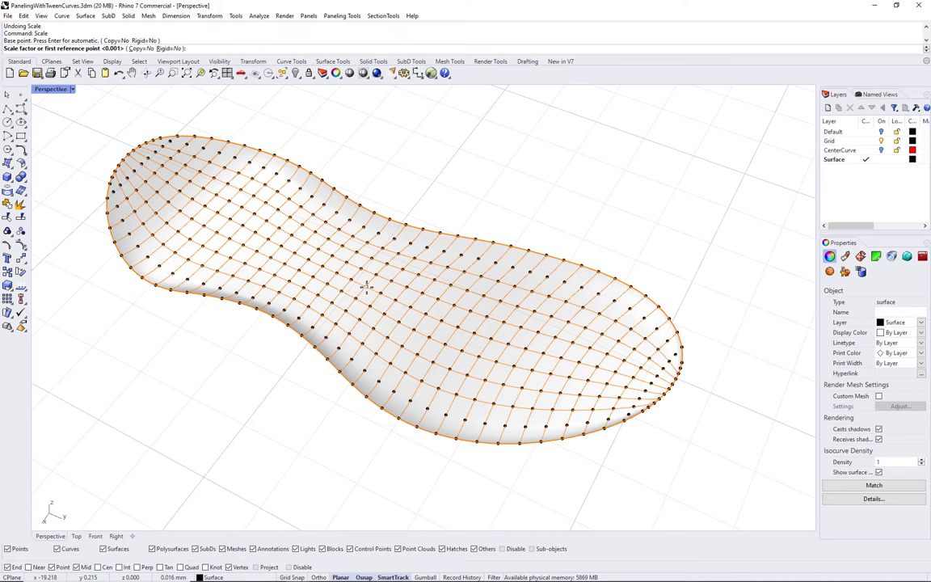
pyautogui.write('1')
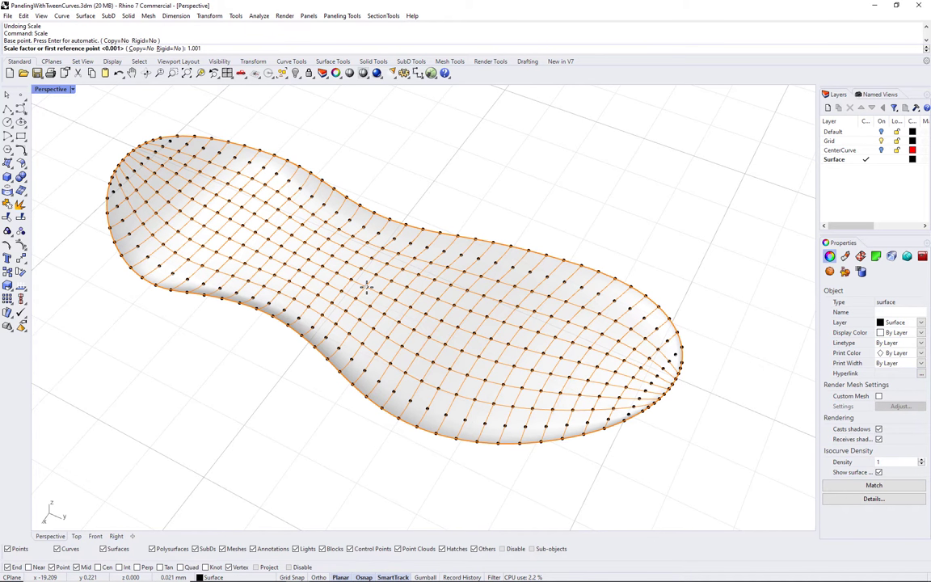
pyautogui.write('.001')
pyautogui.press('Return')
pyautogui.click(647, 415)
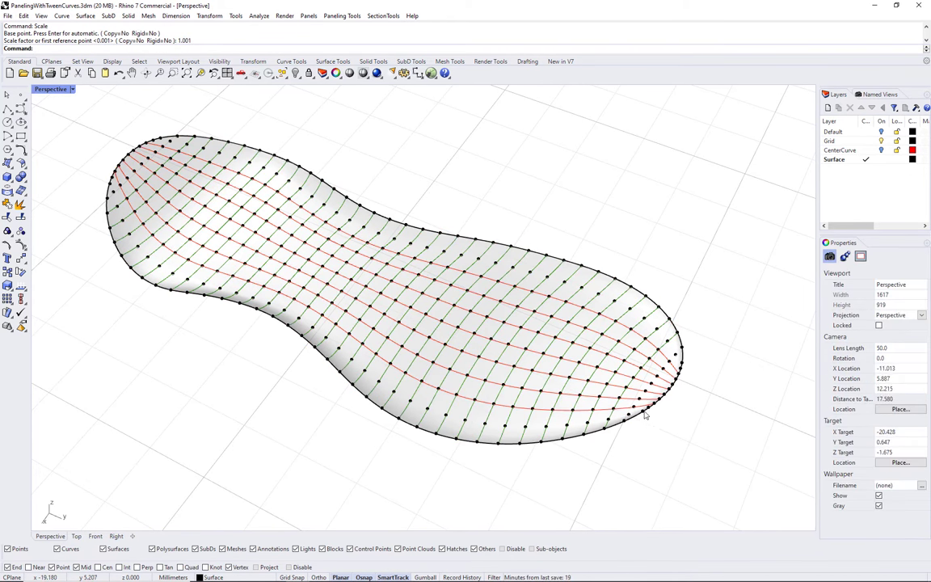
pyautogui.scroll(10, 639, 421)
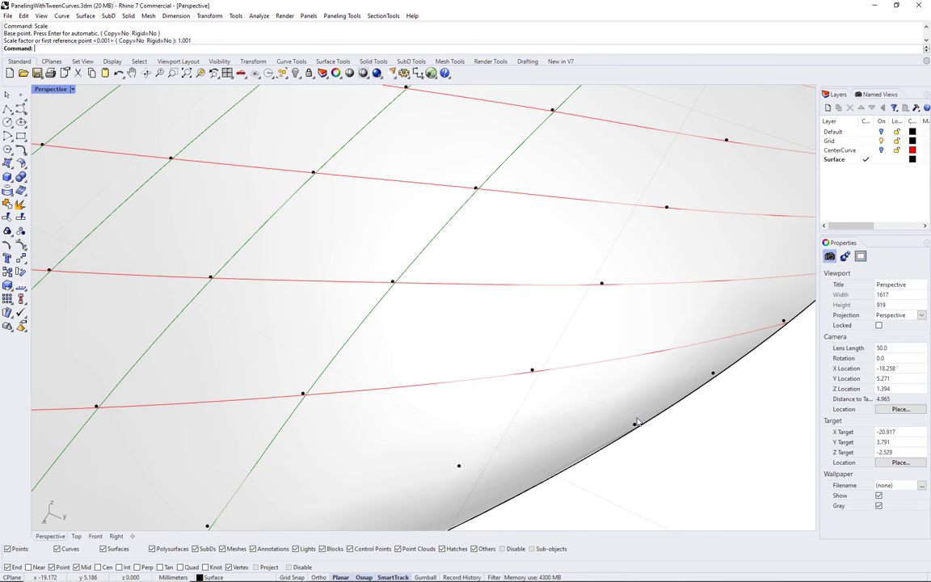
# Pull all black grid points onto the sole surface, deleting the input and keeping the output on the input layer
pyautogui.click(880, 94)
pyautogui.doubleClick(843, 142)
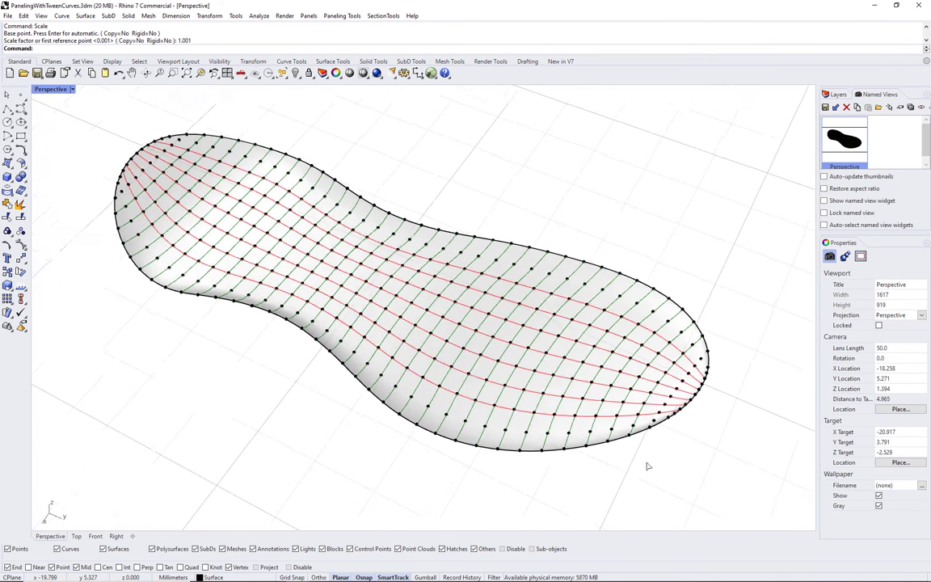
pyautogui.write('Pull')
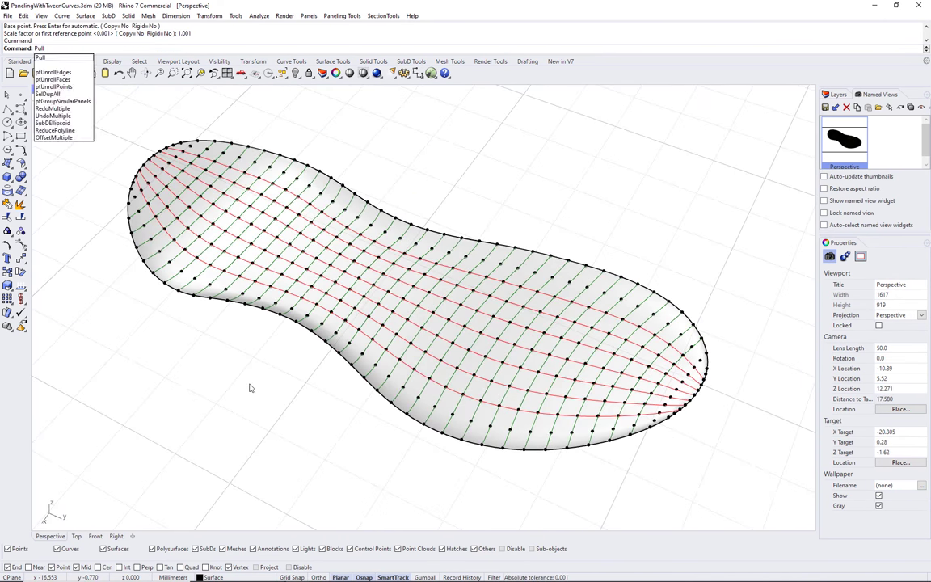
pyautogui.press('Return')
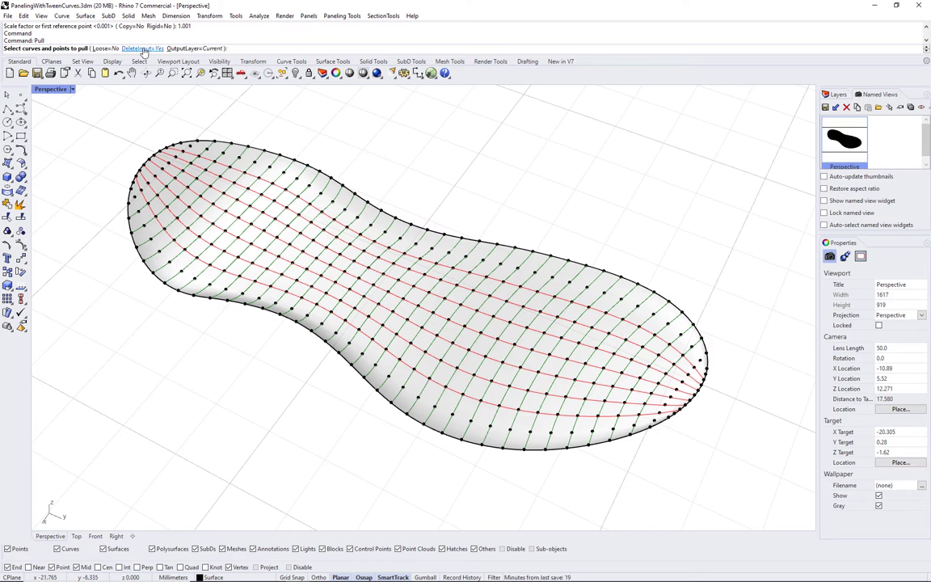
pyautogui.click(191, 48)
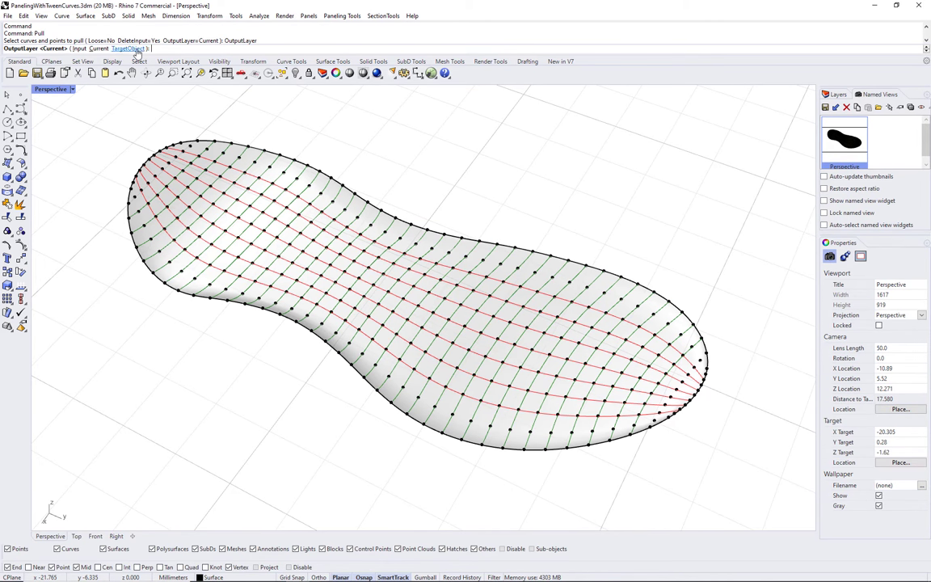
pyautogui.click(78, 49)
pyautogui.hotkey('ctrl', 'a')
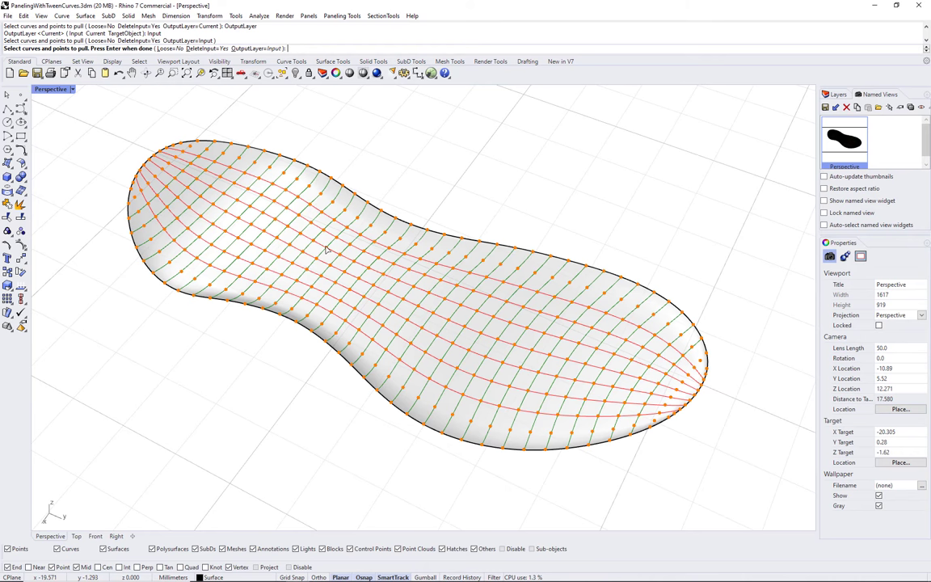
pyautogui.rightClick(337, 255)
pyautogui.click(337, 255)
pyautogui.rightClick(405, 194)
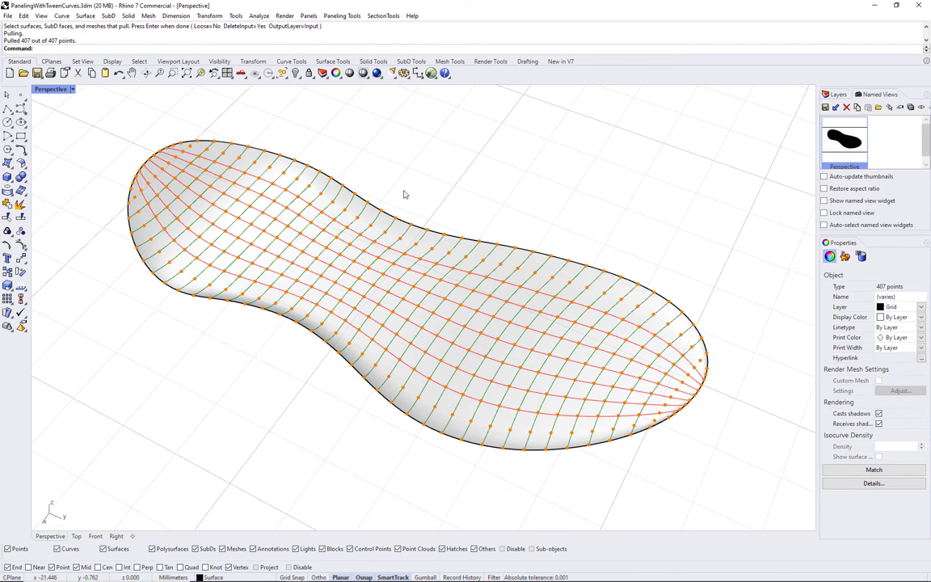
# Offset the pulled grid points with the sole surface as base and inspect the result at the toe
pyautogui.click(342, 15)
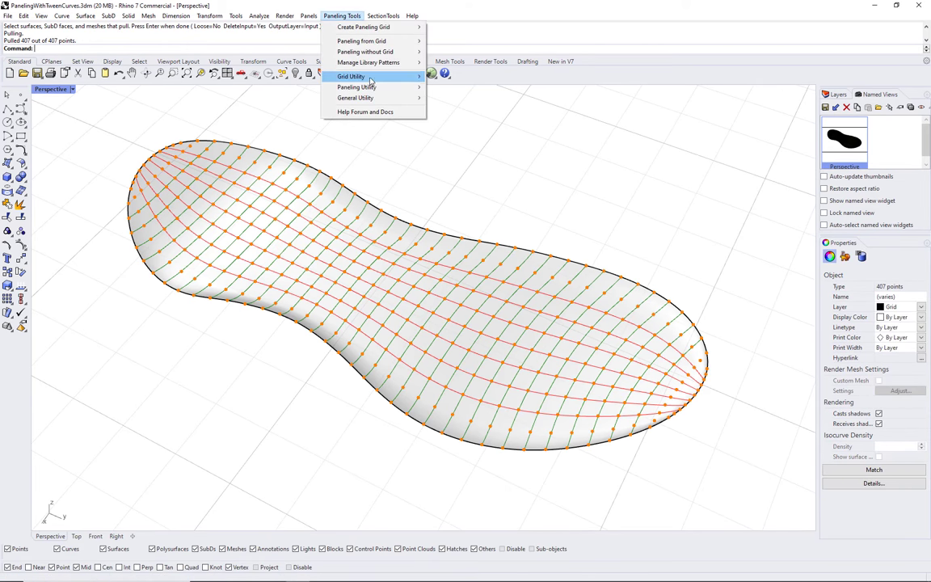
pyautogui.moveTo(388, 76)
pyautogui.click(483, 211)
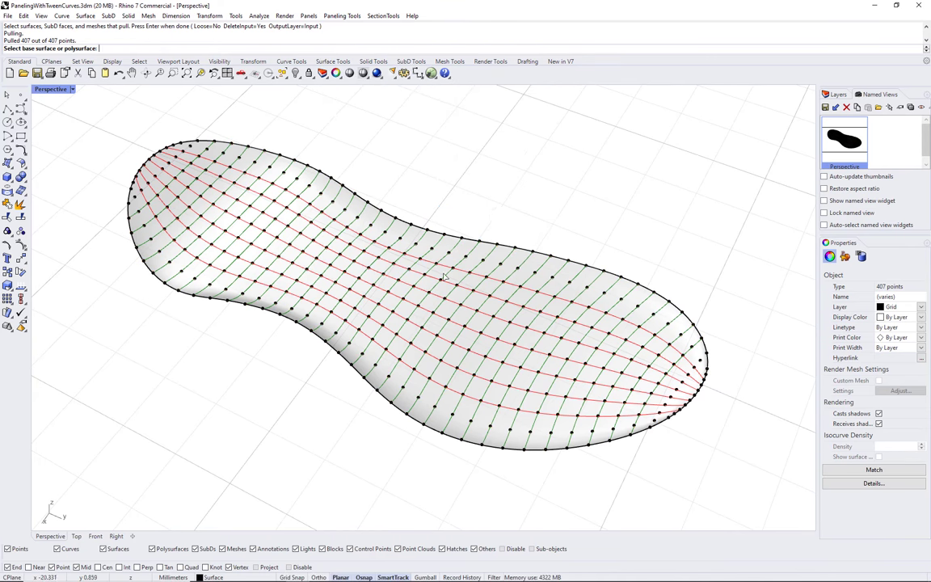
pyautogui.press('Escape')
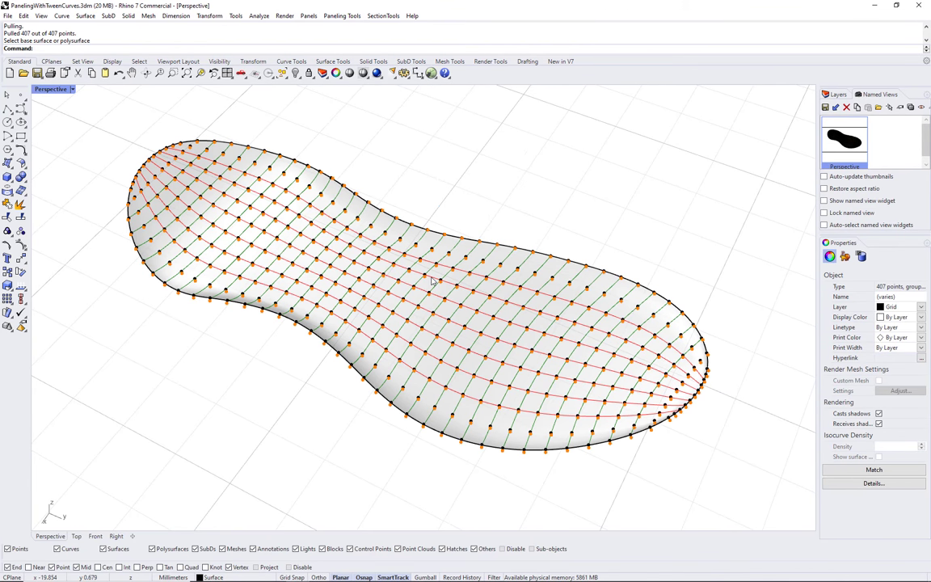
pyautogui.scroll(5, 644, 380)
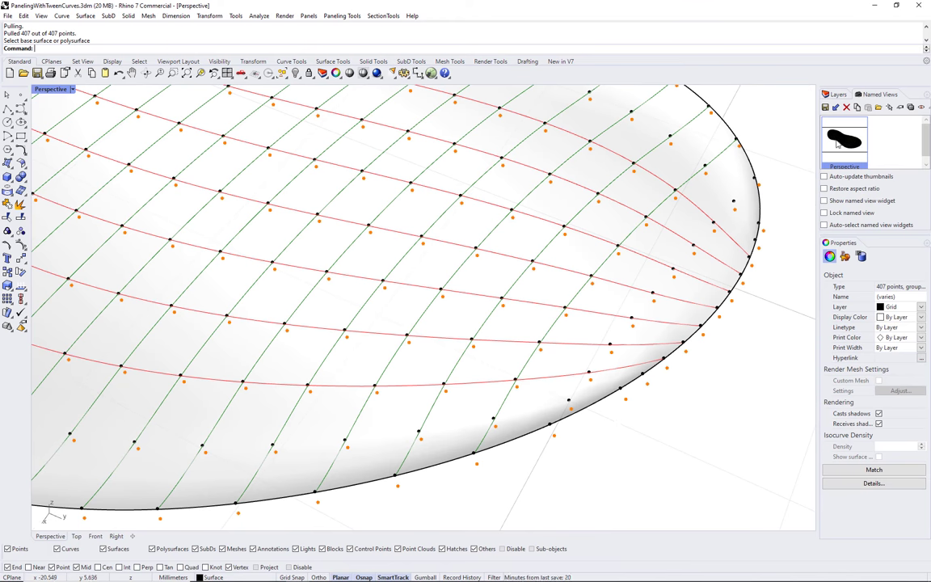
pyautogui.scroll(-8, 629, 406)
# Create a layer named Grid1 and set its colour to green
pyautogui.click(833, 95)
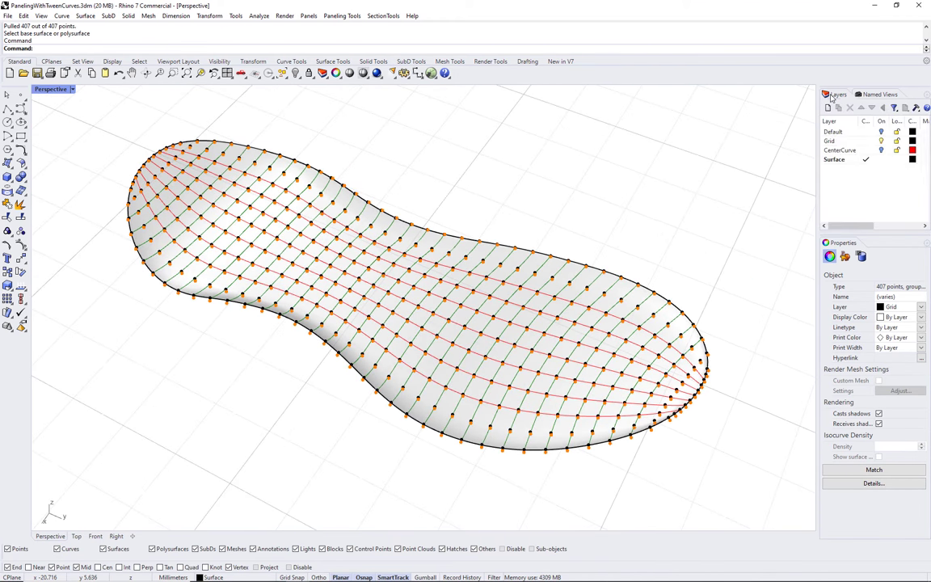
pyautogui.click(828, 107)
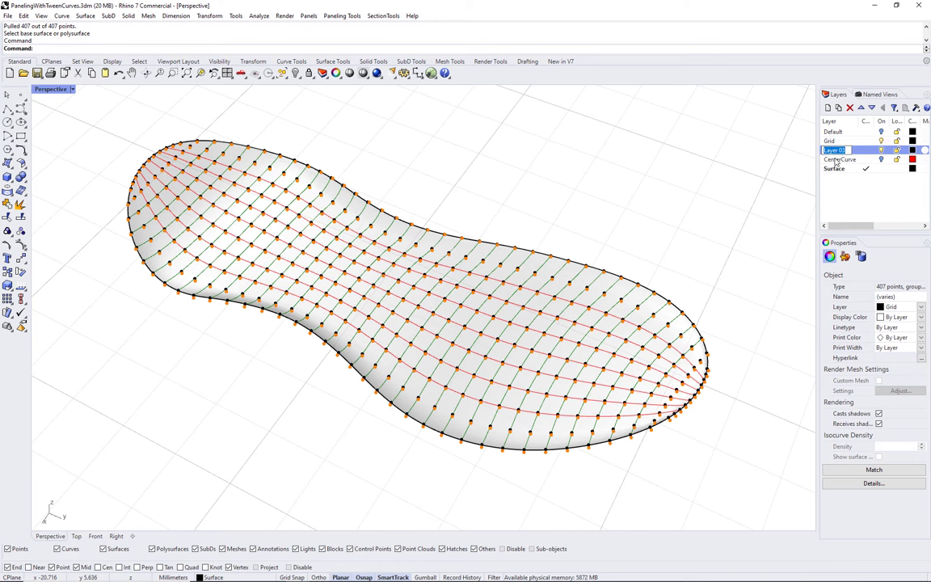
pyautogui.write('Grid1')
pyautogui.press('Return')
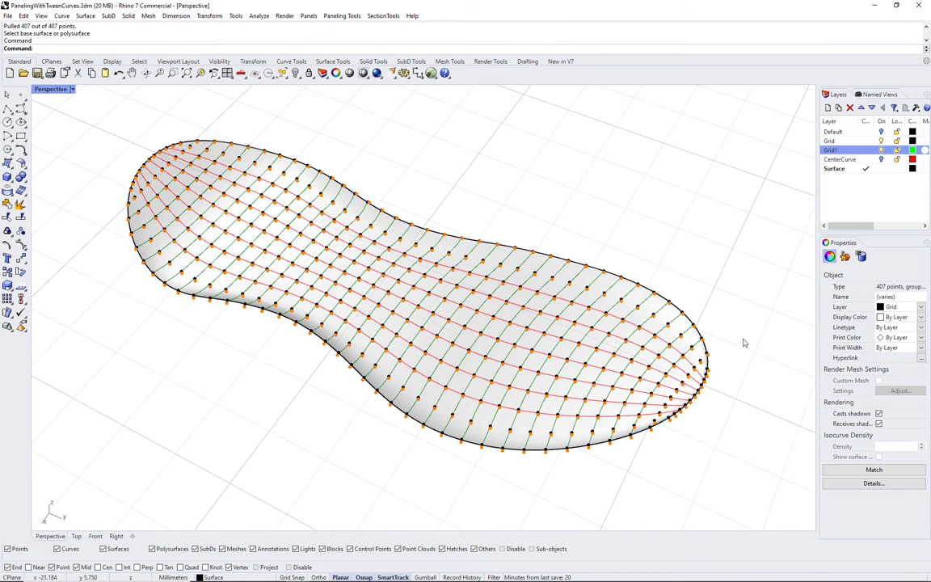
pyautogui.click(743, 344)
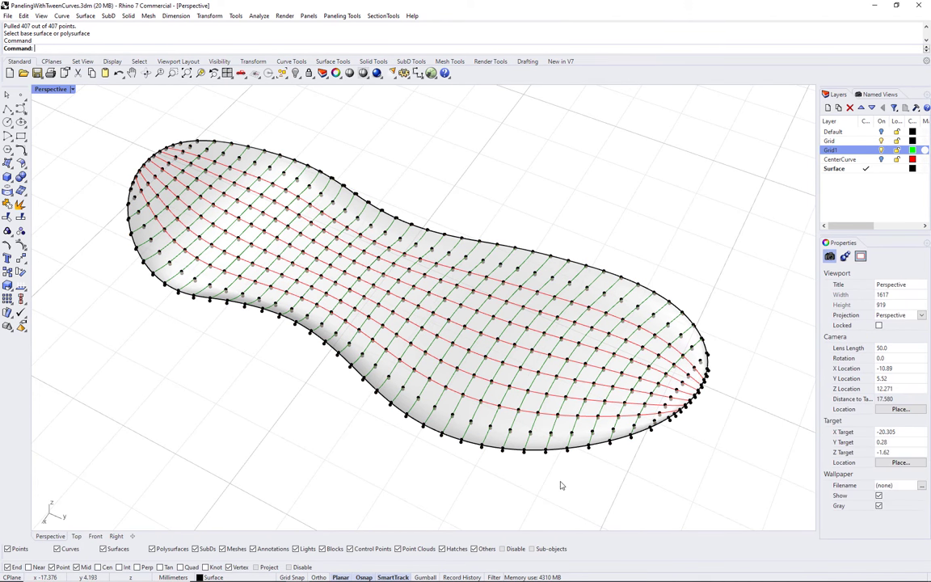
# Select the newly offset points, move them onto the Grid1 layer and group them
pyautogui.write('SelLast')
pyautogui.press('Return')
pyautogui.click(922, 307)
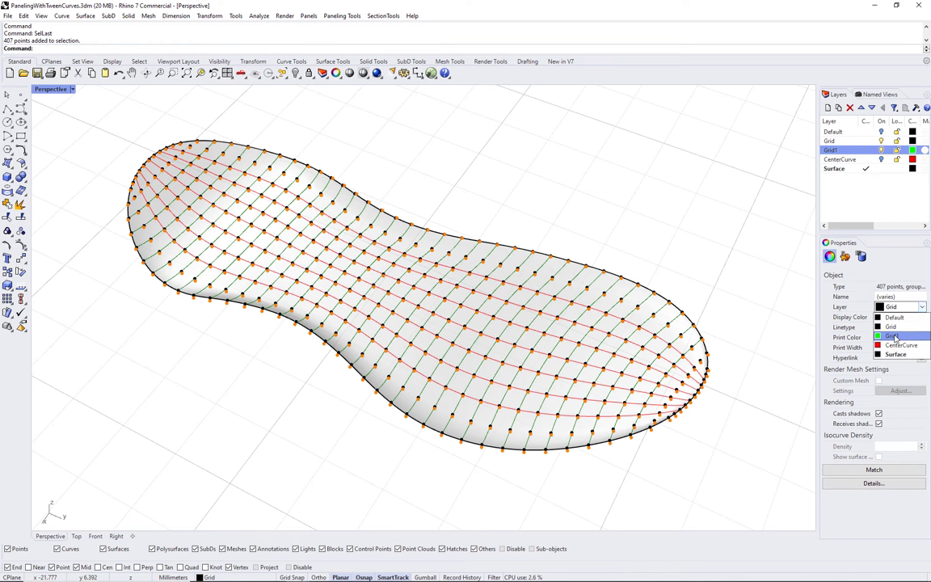
pyautogui.click(811, 296)
pyautogui.write('Group')
pyautogui.press('Return')
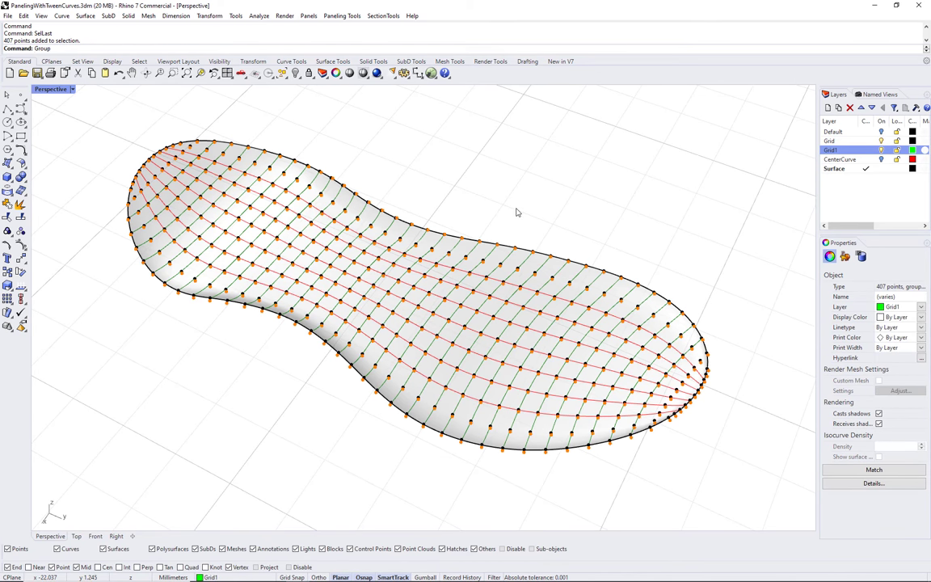
pyautogui.click(503, 218)
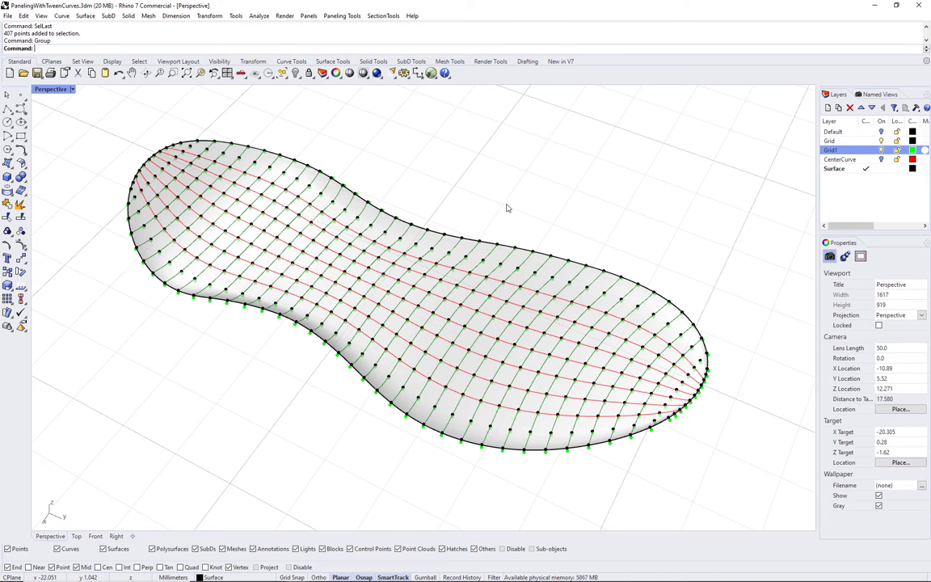
# Undo the surface offset and create a surface by point grid from the green Grid1 points
pyautogui.hotkey('ctrl', 'z')
pyautogui.click(343, 17)
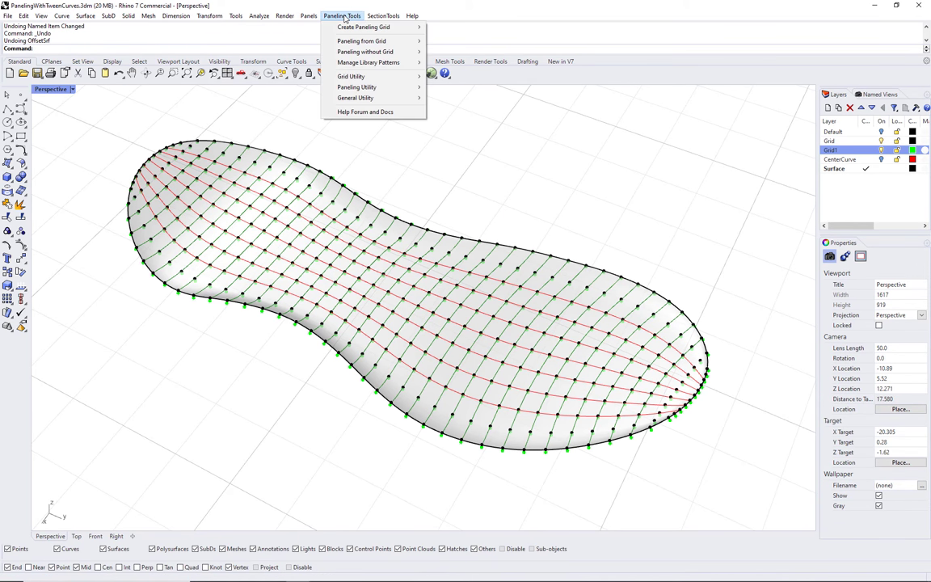
pyautogui.moveTo(347, 98)
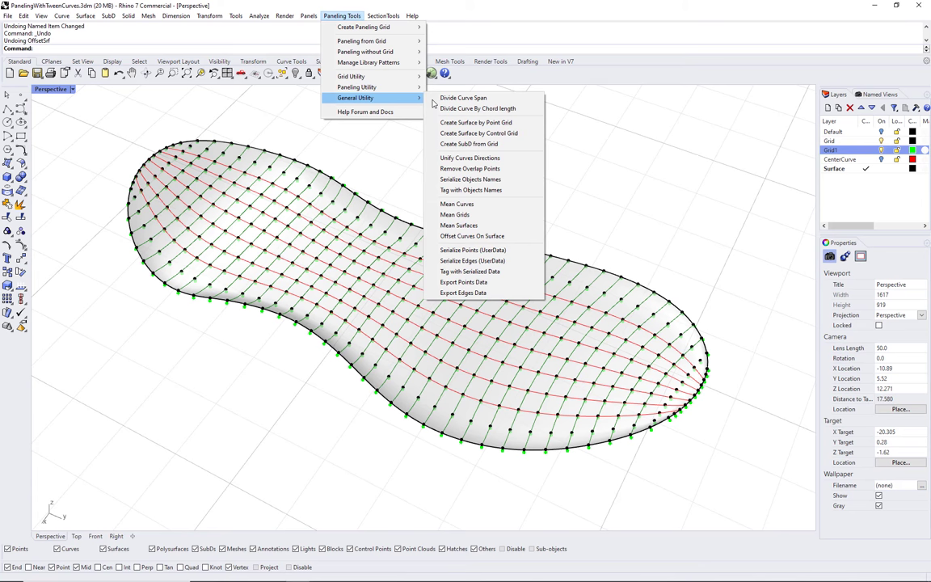
pyautogui.click(479, 122)
pyautogui.click(430, 434)
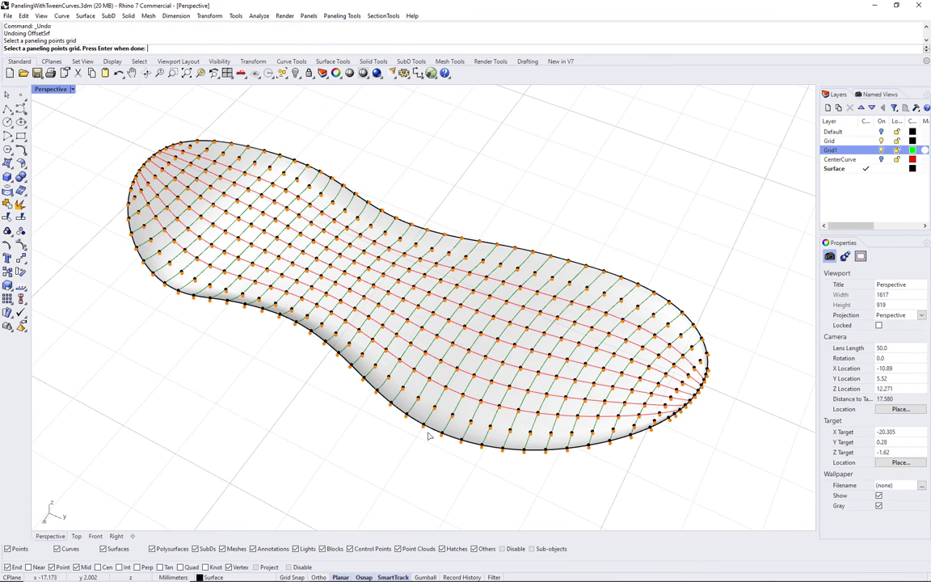
pyautogui.press('Return')
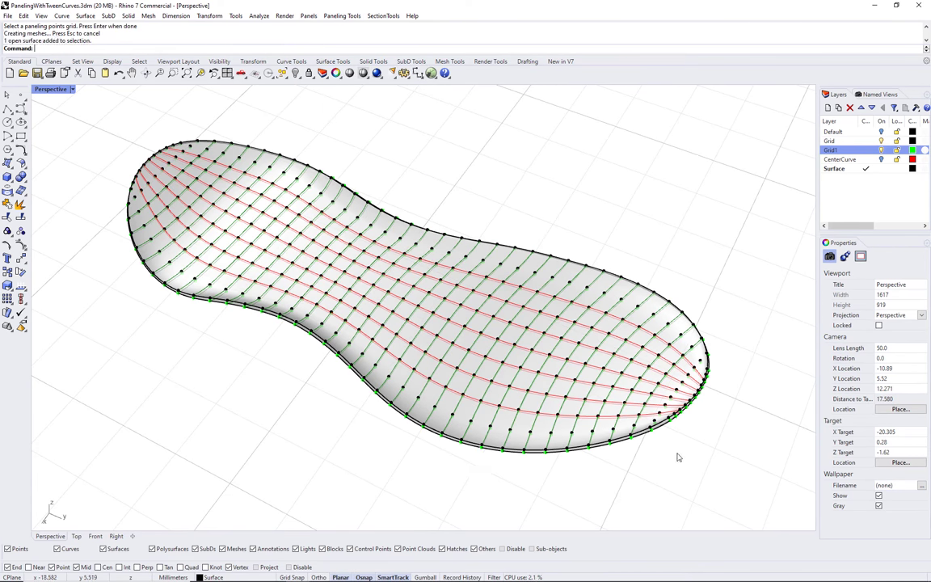
# Turn off the isocurve display on both sole surfaces
pyautogui.moveTo(665, 439); pyautogui.dragTo(632, 405)
pyautogui.click(878, 473)
pyautogui.click(653, 485)
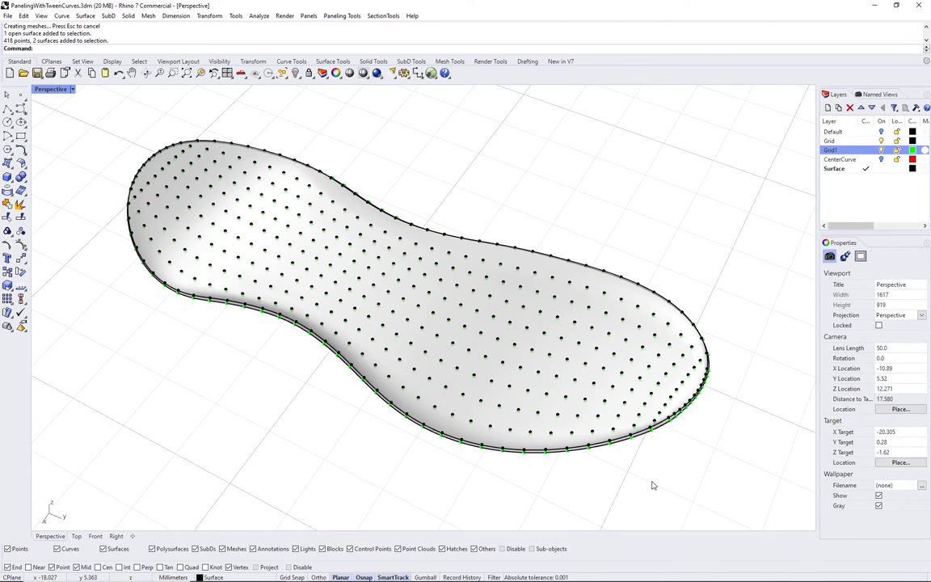
# Draw a flat, roughly square box beside the sole as the base of the panel pattern
pyautogui.write('box')
pyautogui.press('Return')
pyautogui.click(206, 411)
pyautogui.click(282, 392)
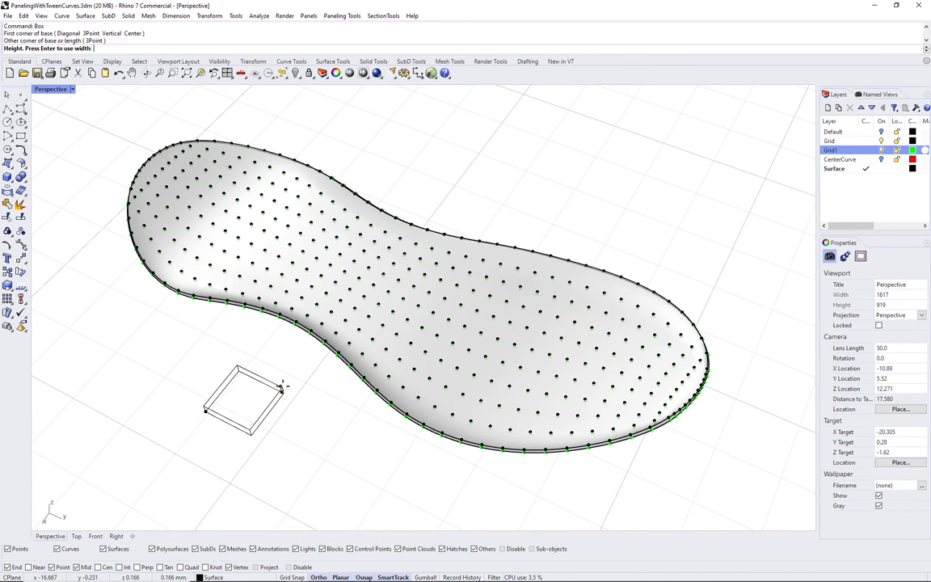
pyautogui.click(288, 388)
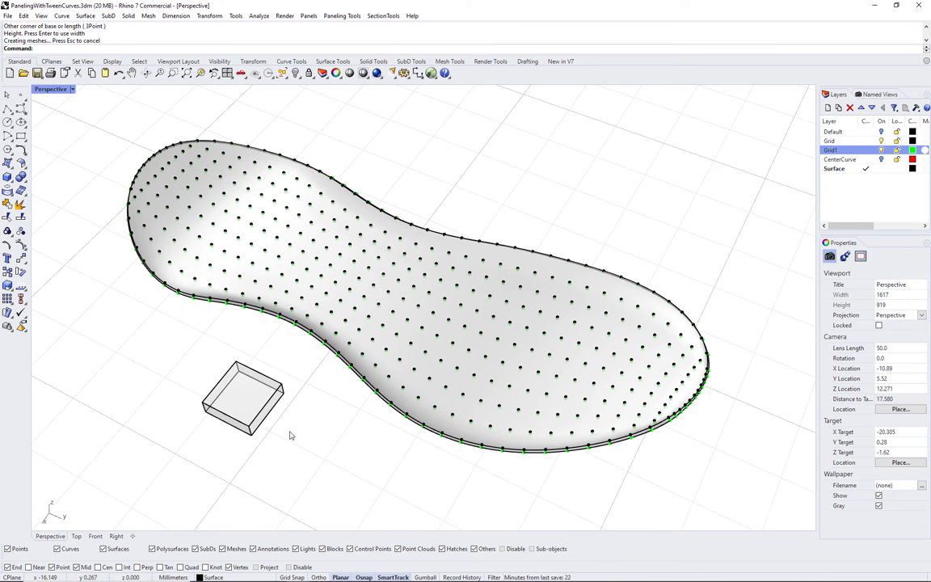
# Draw a tall vertical cylinder at the middle of the box and lower it so it passes through the box
pyautogui.write('cylinder')
pyautogui.press('Return')
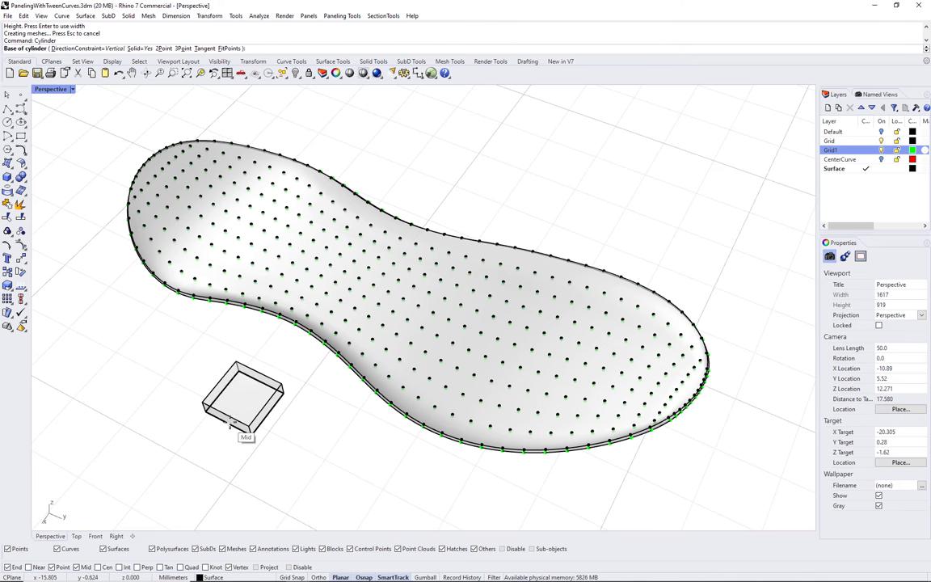
pyautogui.click(242, 391)
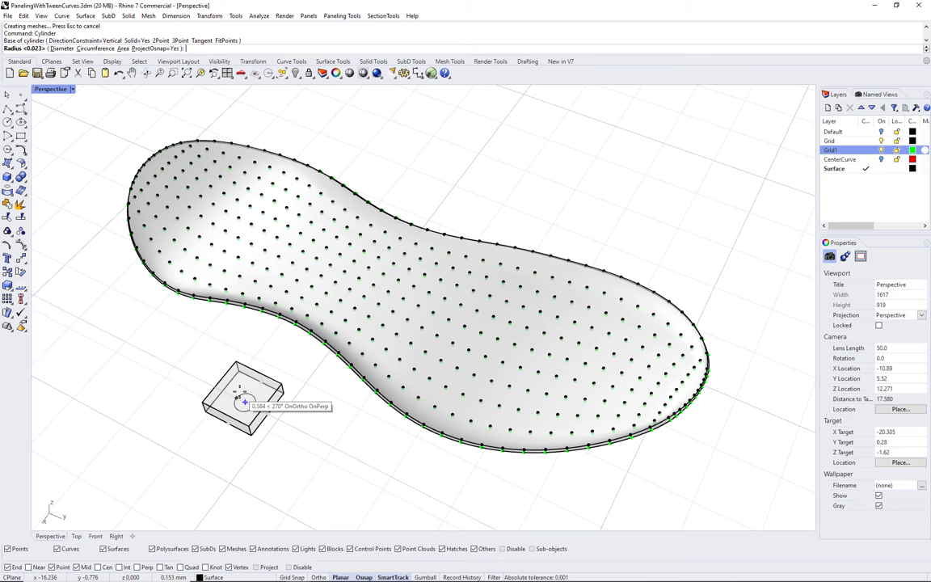
pyautogui.click(257, 394)
pyautogui.click(216, 317)
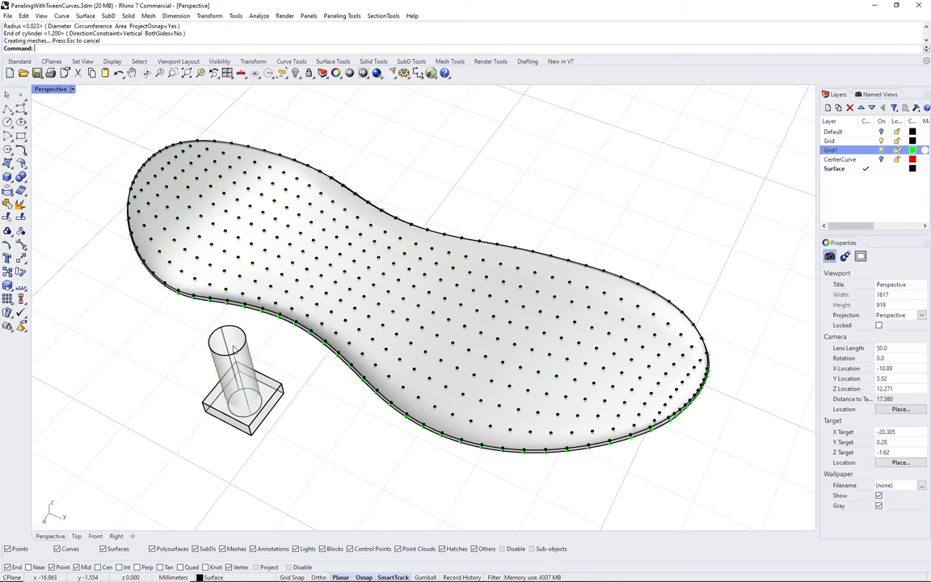
pyautogui.click(425, 577)
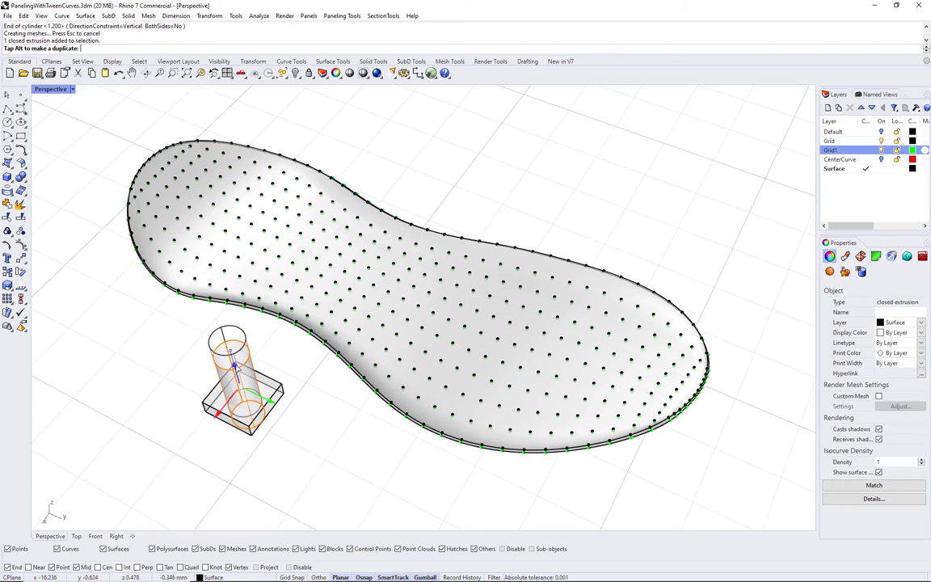
pyautogui.click(297, 443)
# Subtract the cylinder from the box with BooleanDifference and delete the leftover cylinder
pyautogui.write('BooleanDifference')
pyautogui.press('Return')
pyautogui.click(263, 396)
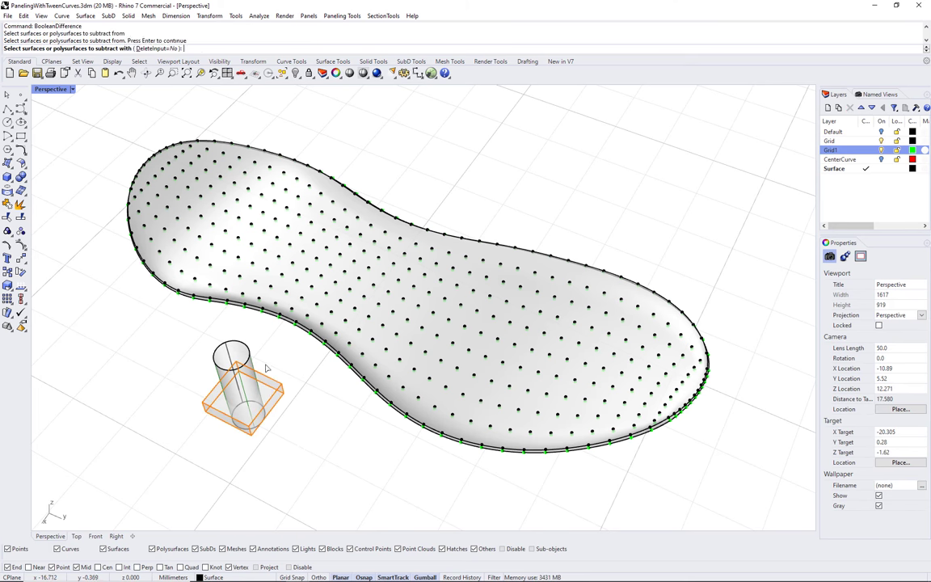
pyautogui.press('Return')
pyautogui.click(233, 327)
pyautogui.press('Return')
pyautogui.click(250, 353)
pyautogui.press('Delete')
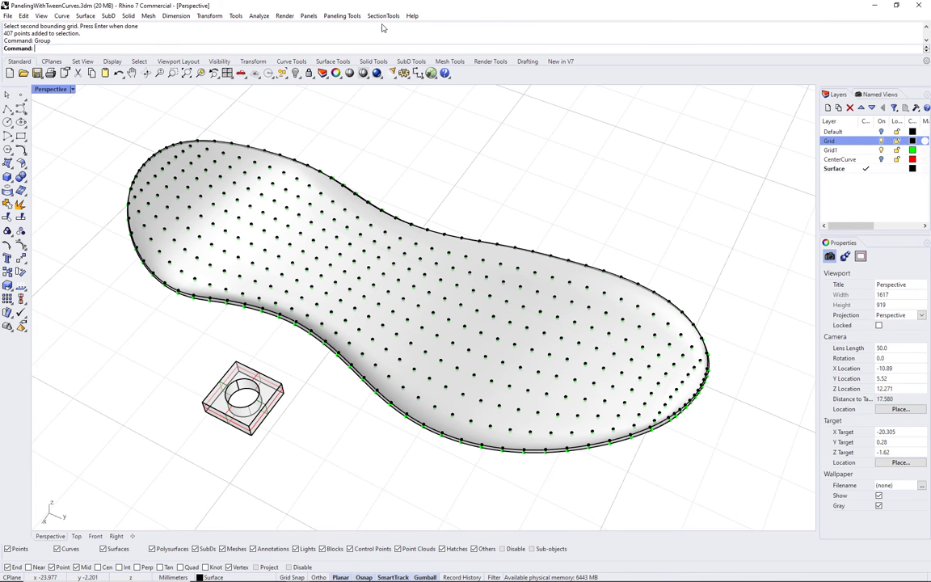
# Start Panel Custom 3D with the green Grid1 points as the first bounding grid and the black Grid points as the second
pyautogui.click(342, 16)
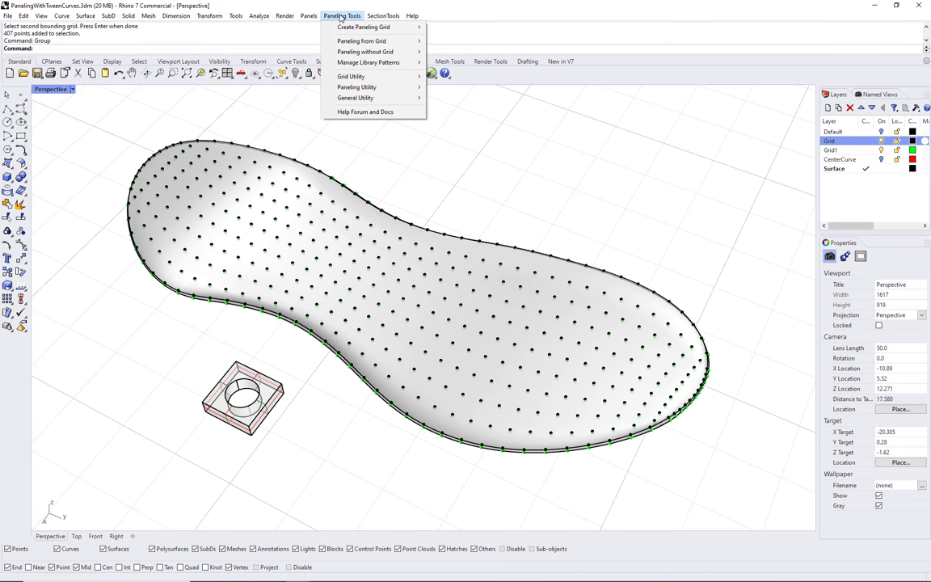
pyautogui.moveTo(361, 40)
pyautogui.click(495, 87)
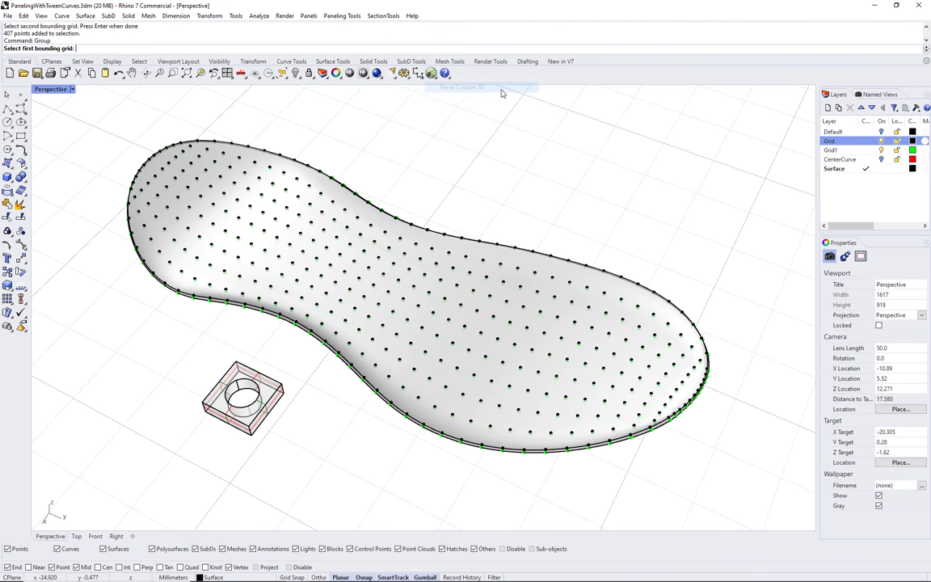
pyautogui.click(391, 435)
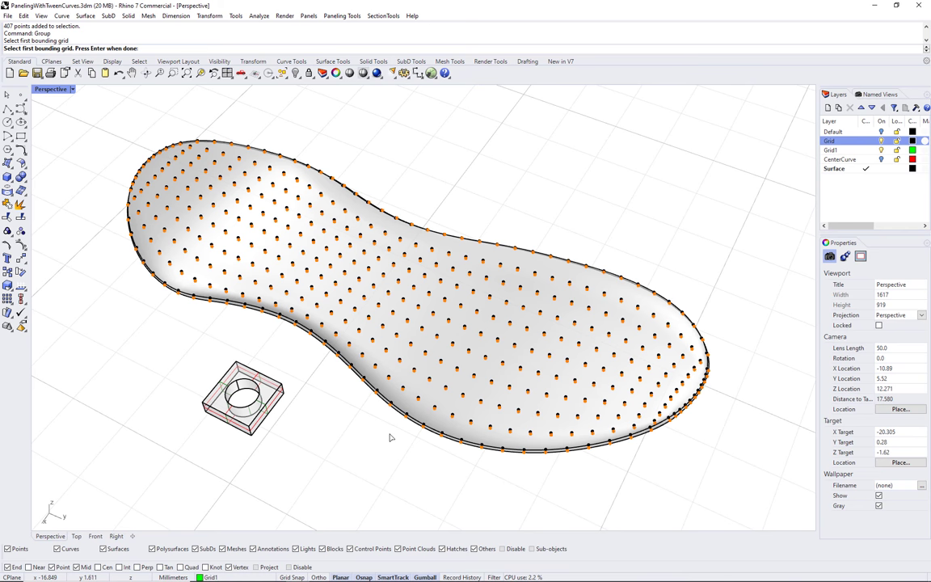
pyautogui.press('Return')
pyautogui.click(407, 414)
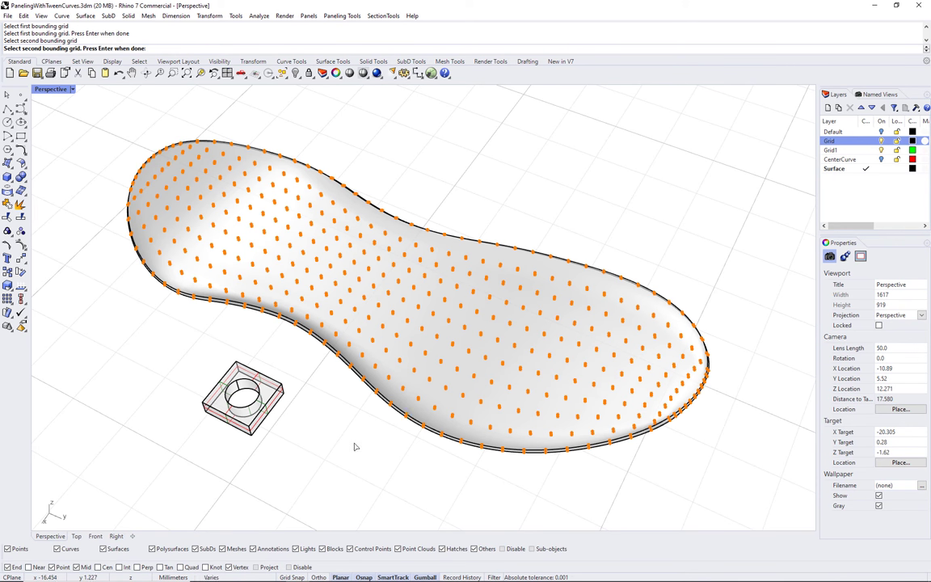
pyautogui.press('Return')
# Skip the bounding surfaces, choose the holed box as the pattern, and generate the panels with the default base, shift and size values
pyautogui.press('Return')
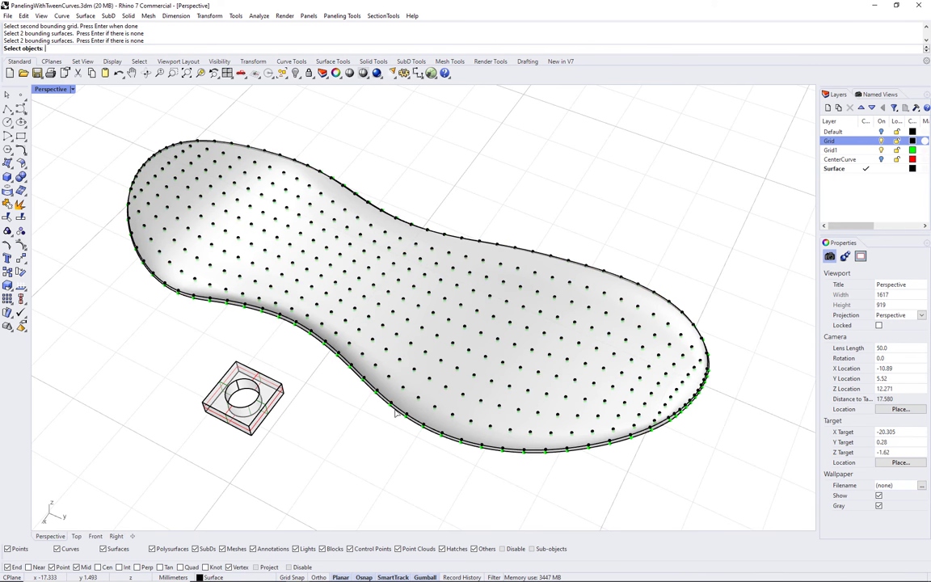
pyautogui.click(271, 441)
pyautogui.press('Return')
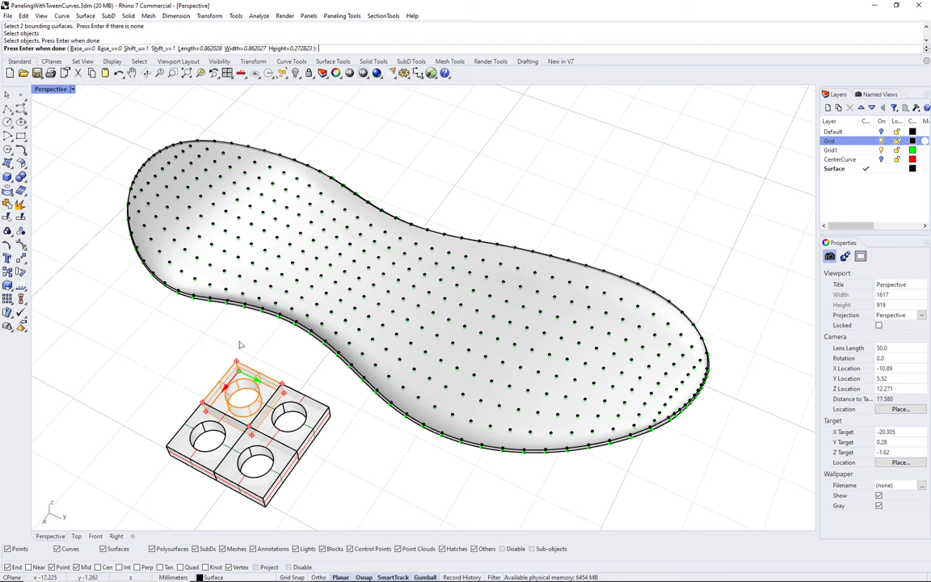
pyautogui.press('Return')
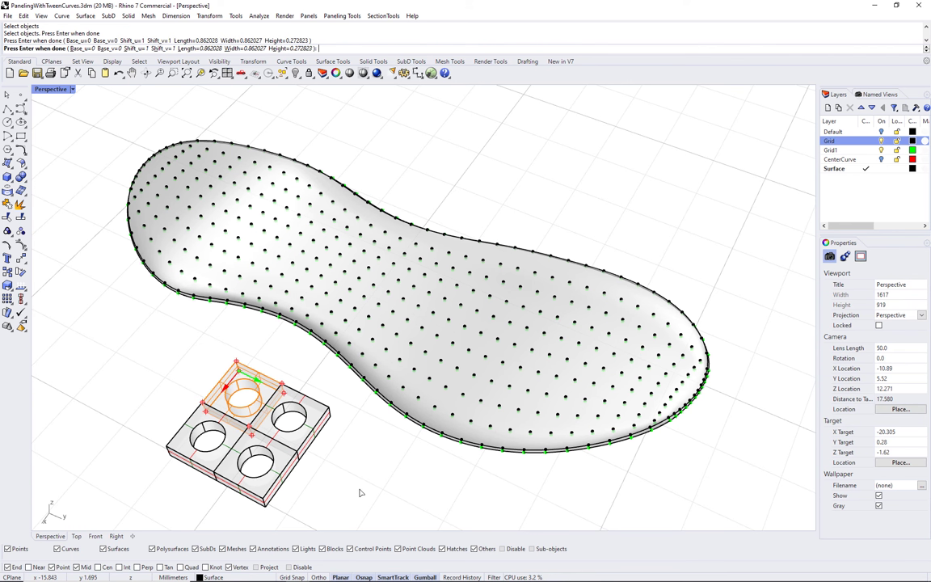
pyautogui.press('Return')
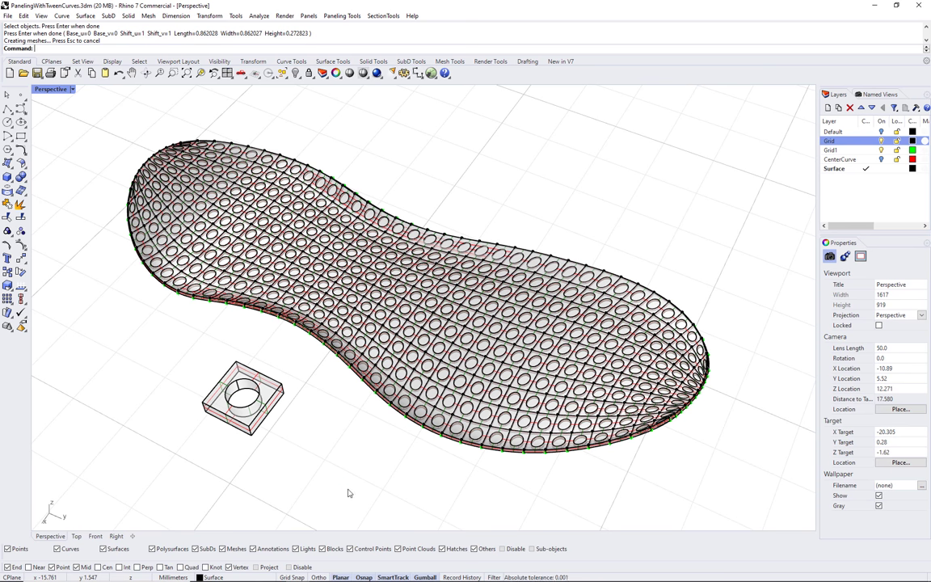
# Select the newly created panels with SelLast and isolate them from the grids, sole surfaces and pattern box
pyautogui.write('lLast')
pyautogui.press('Return')
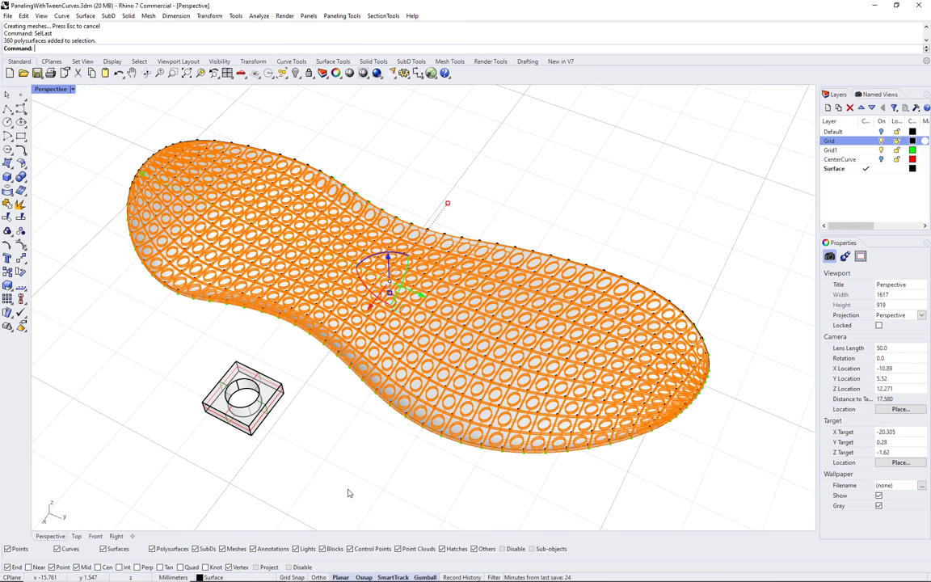
pyautogui.write('Isolate')
pyautogui.press('Return')
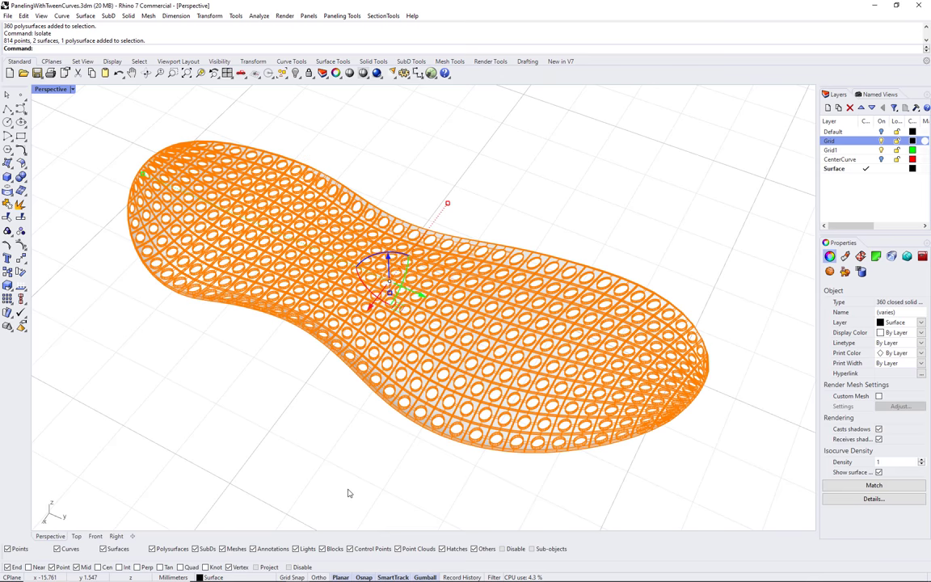
# Deselect the panels and set the Perspective viewport's display mode to Rendered
pyautogui.click(343, 491)
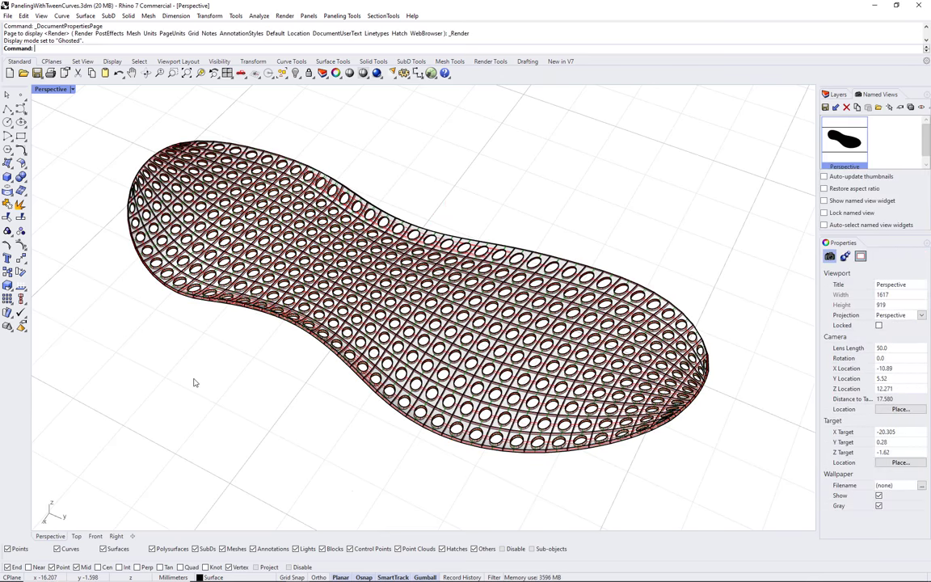
pyautogui.click(65, 88)
pyautogui.click(60, 145)
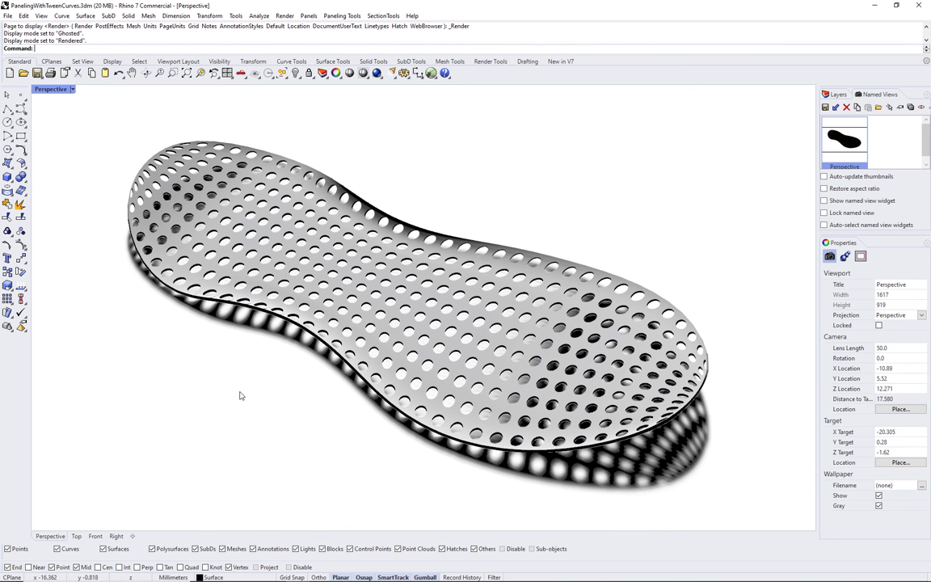